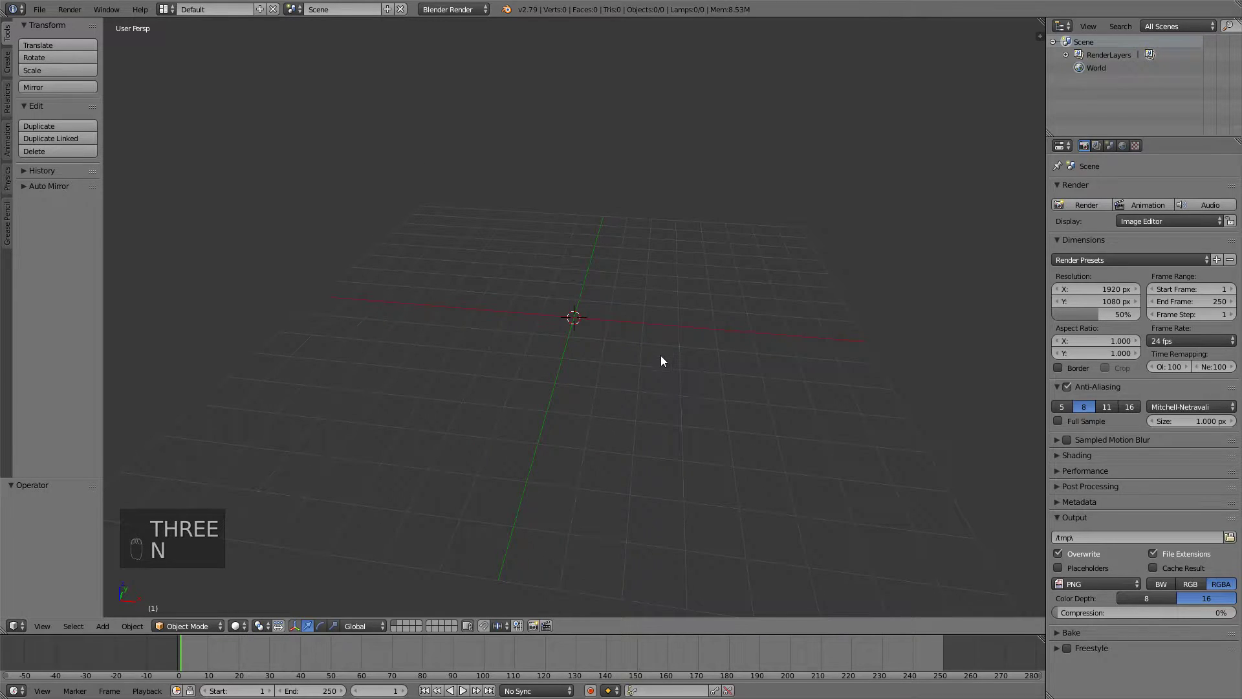
Step: Add a cube and switch to front orthographic view with snapping on
key(shift+a)
click(619, 341)
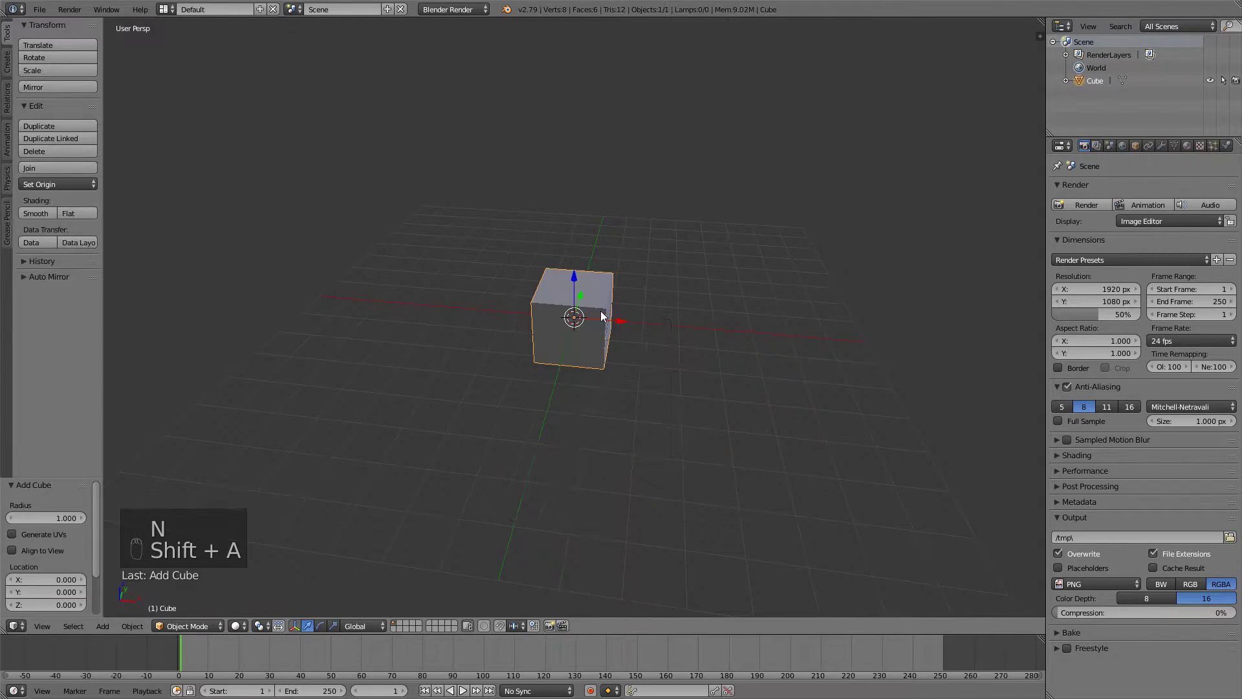
key(KP_1)
key(KP_5)
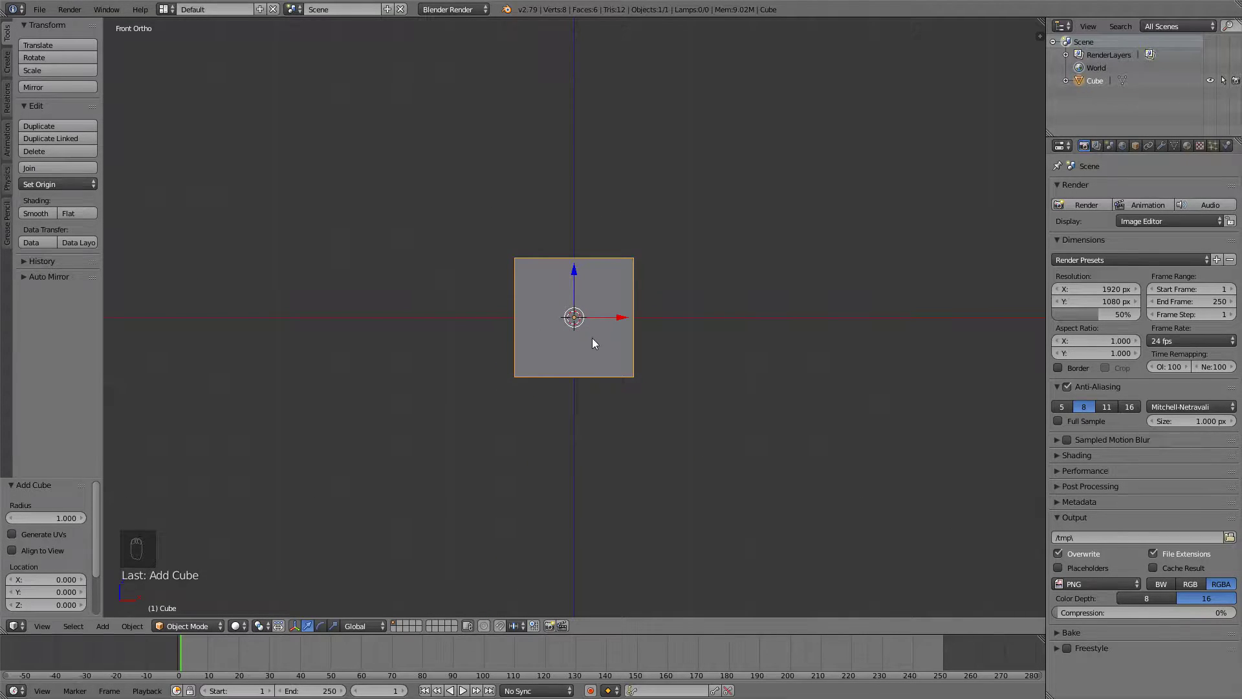
key(shift+Tab)
scroll(696, 294, up, 2)
scroll(583, 317, up, 1)
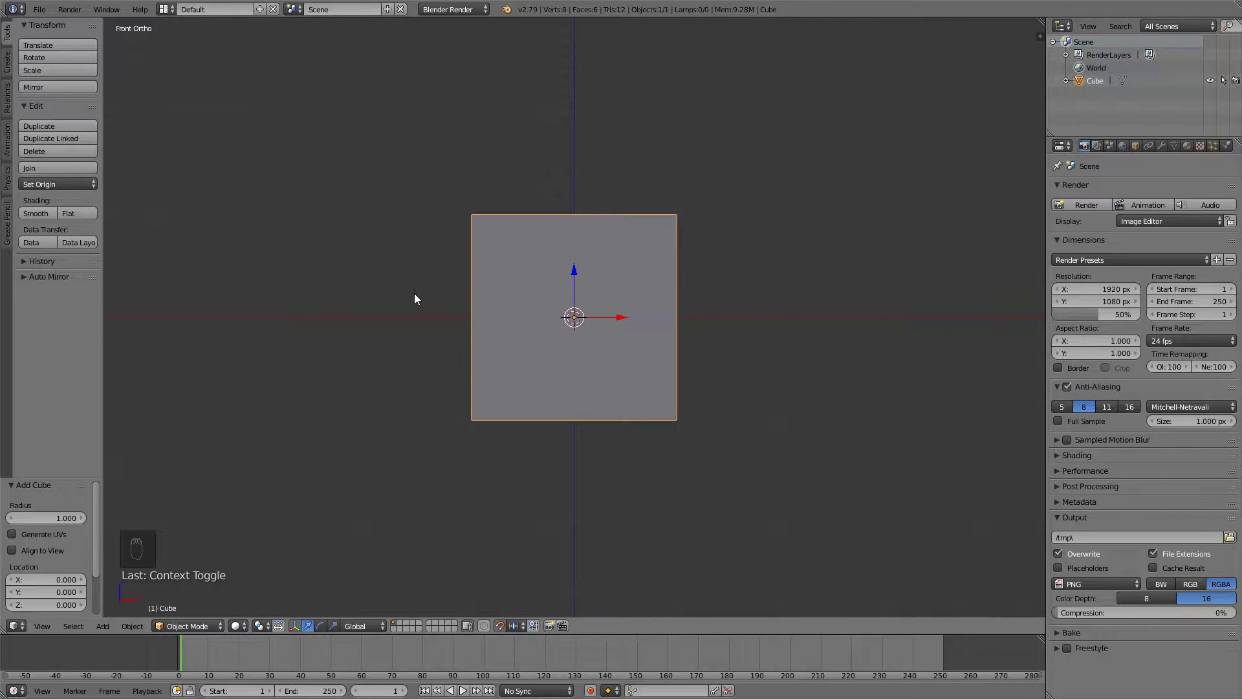
Step: Raise the cube one unit along Z and set its origin to the 3D cursor at its base
key(g)
right_click(563, 331)
key(g)
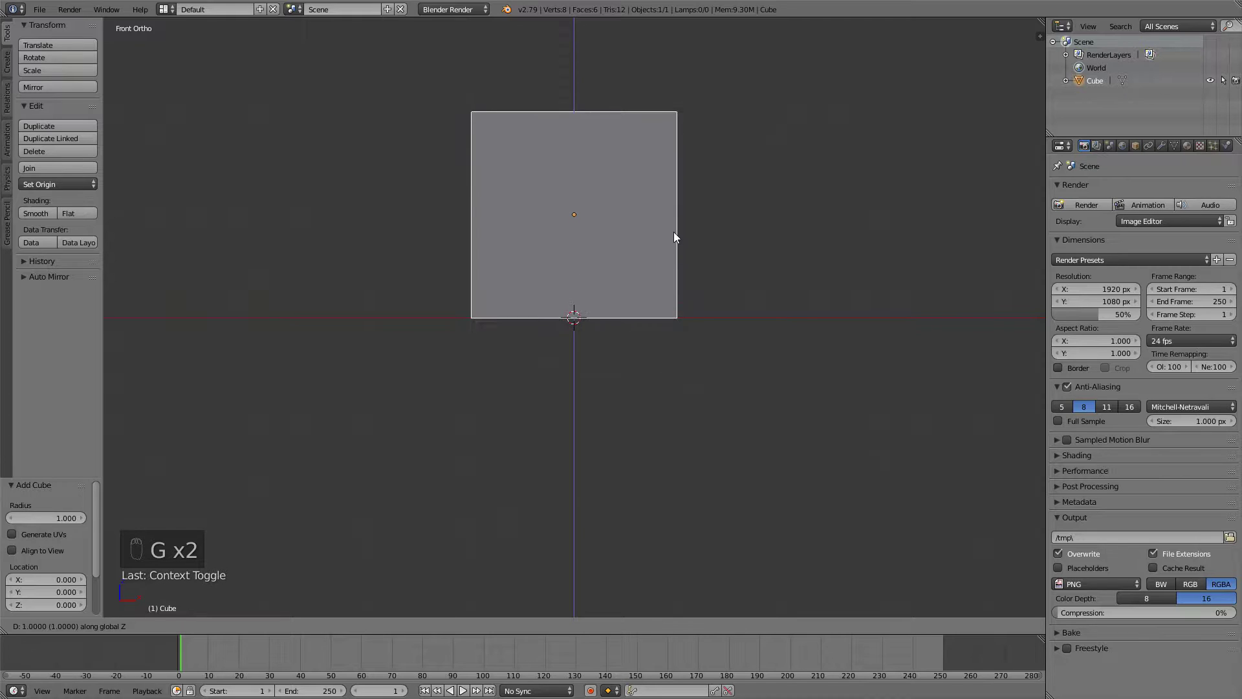
click(674, 232)
scroll(558, 311, up, 3)
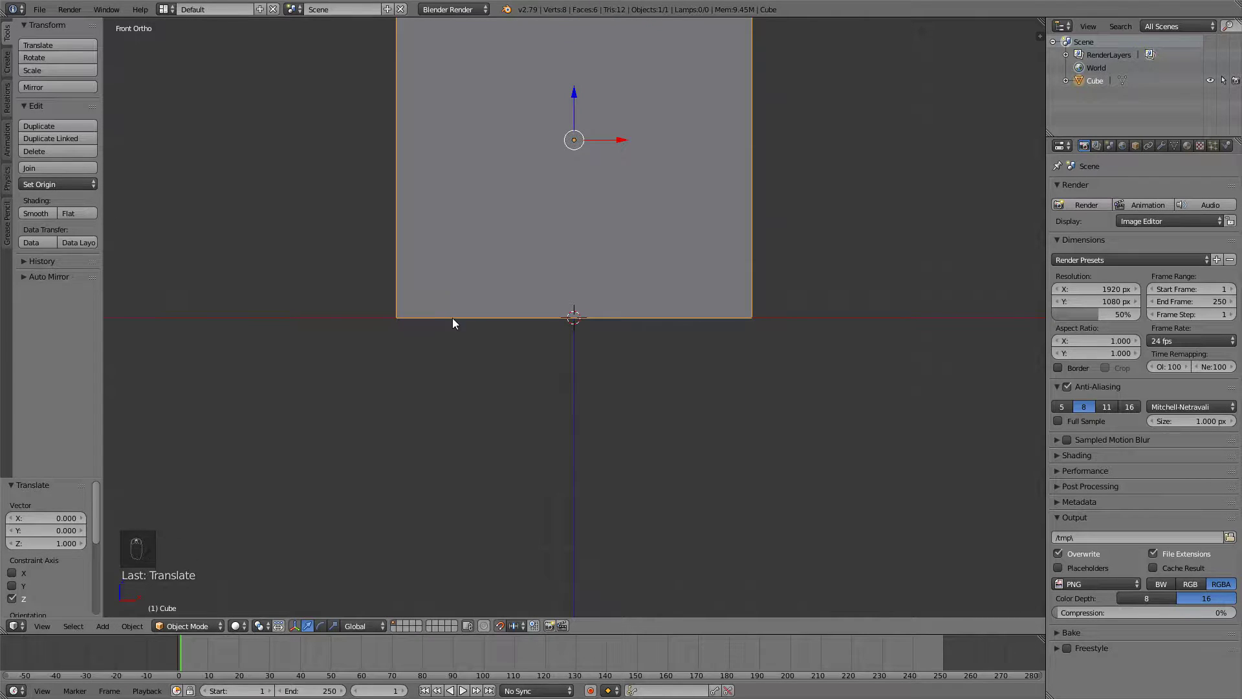
scroll(601, 190, down, 1)
scroll(623, 198, down, 2)
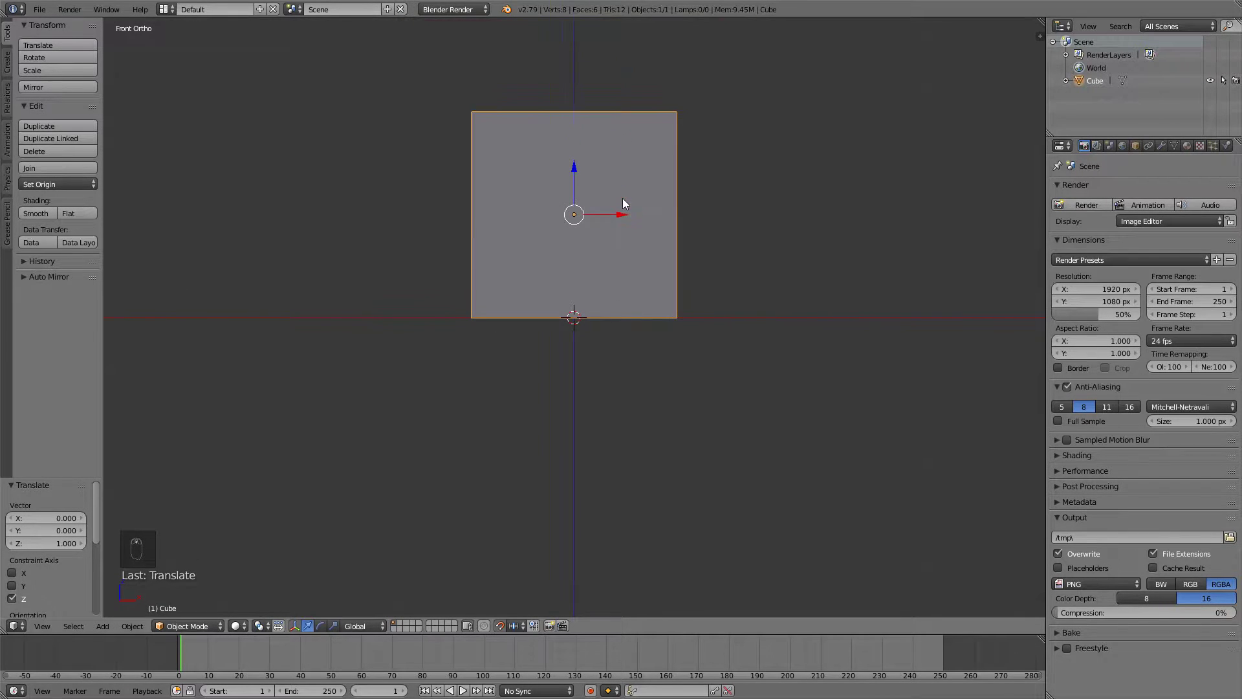
scroll(677, 237, down, 1)
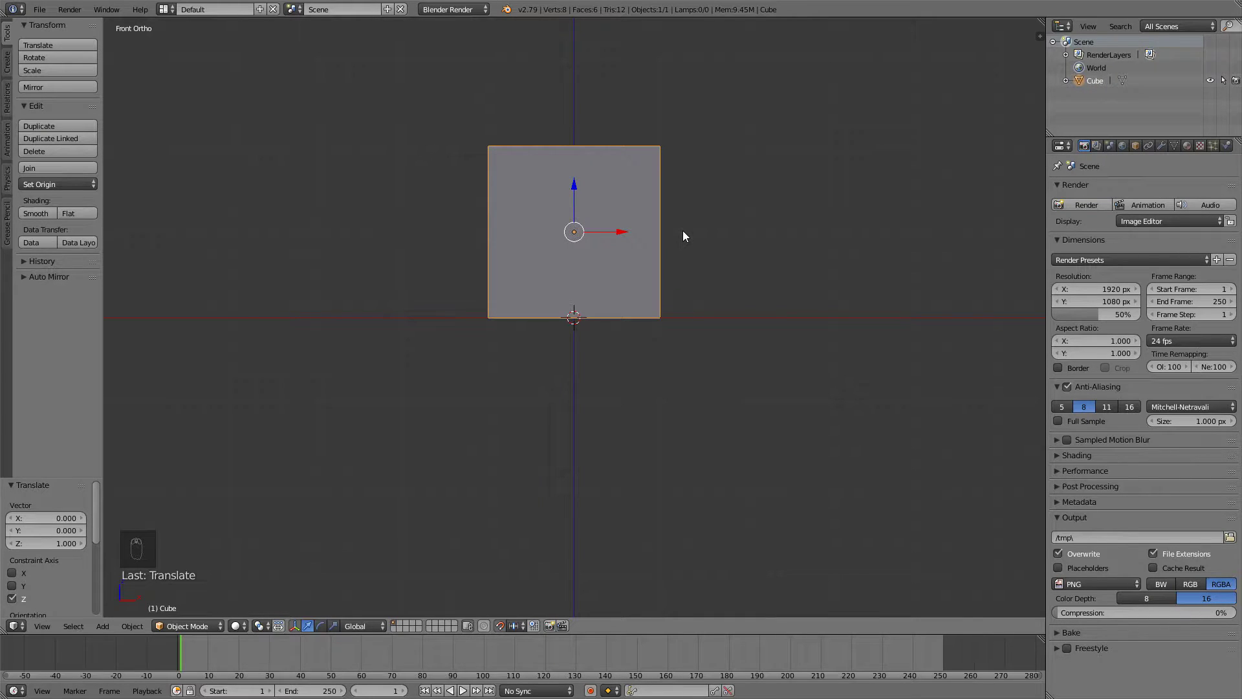
key(shift+ctrl+alt+c)
click(566, 259)
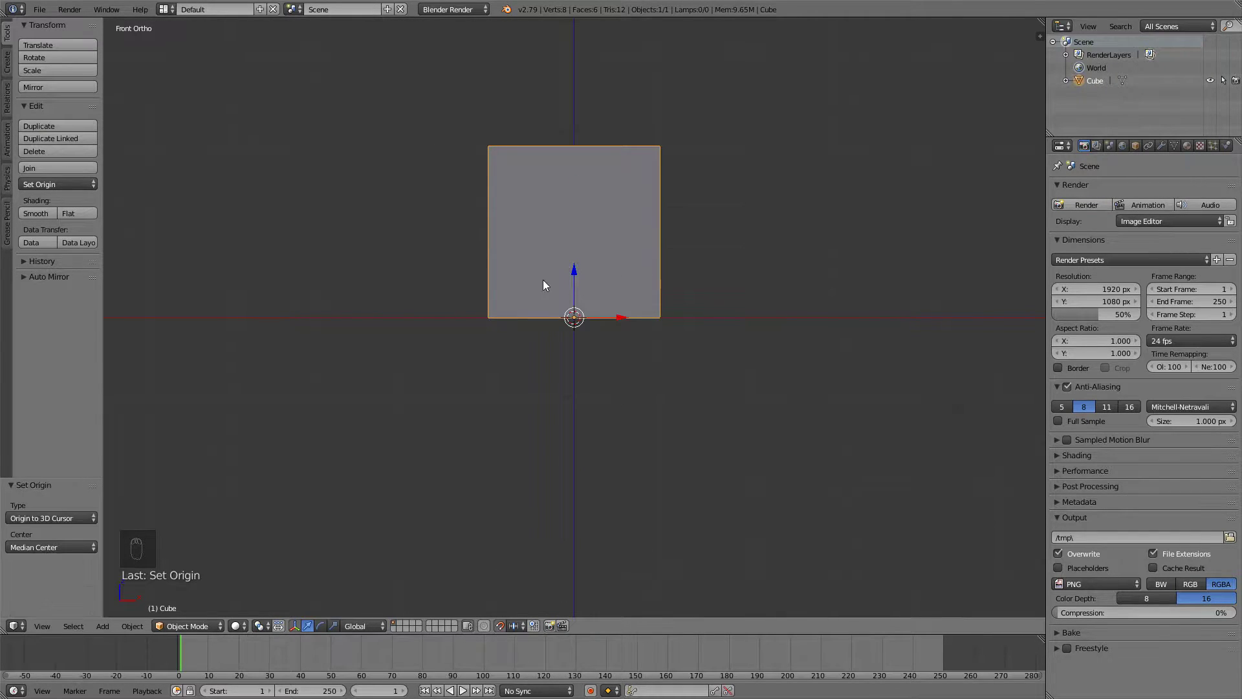
Step: Reset the 3D cursor to the world origin and return to the front view
mouse_move(557, 281)
middle_down()
mouse_move(593, 316)
mouse_move(514, 332)
middle_up()
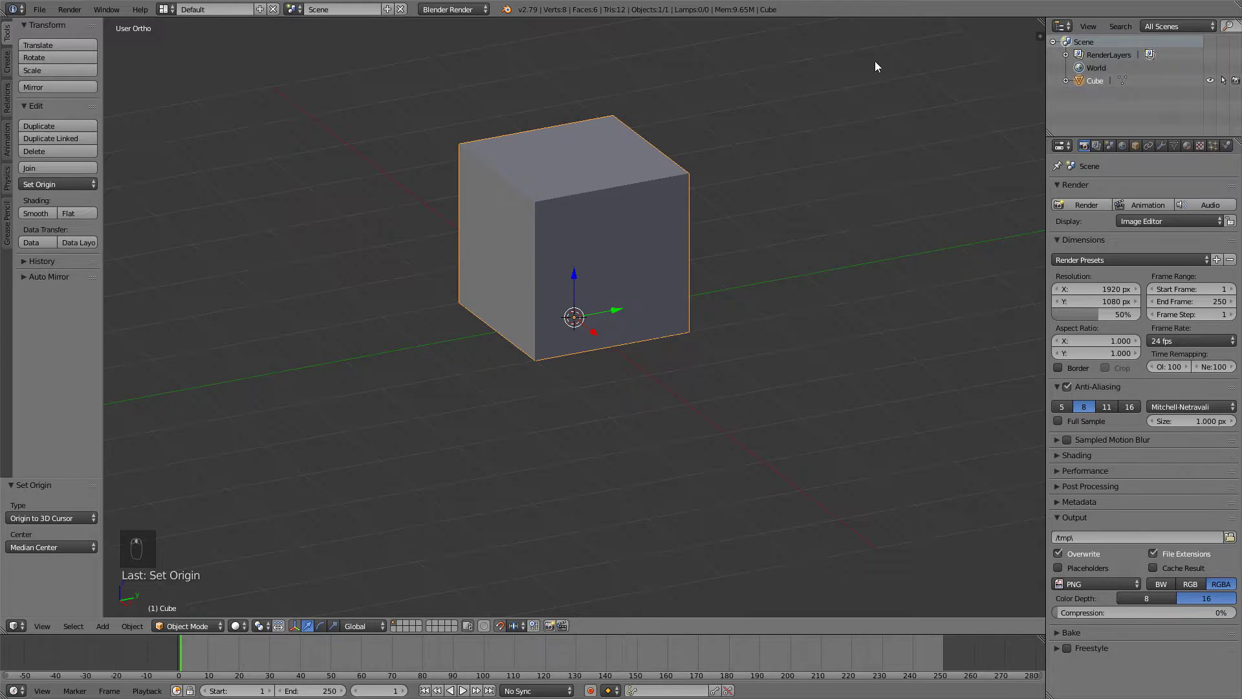
click(945, 331)
drag(181, 328, 226, 269)
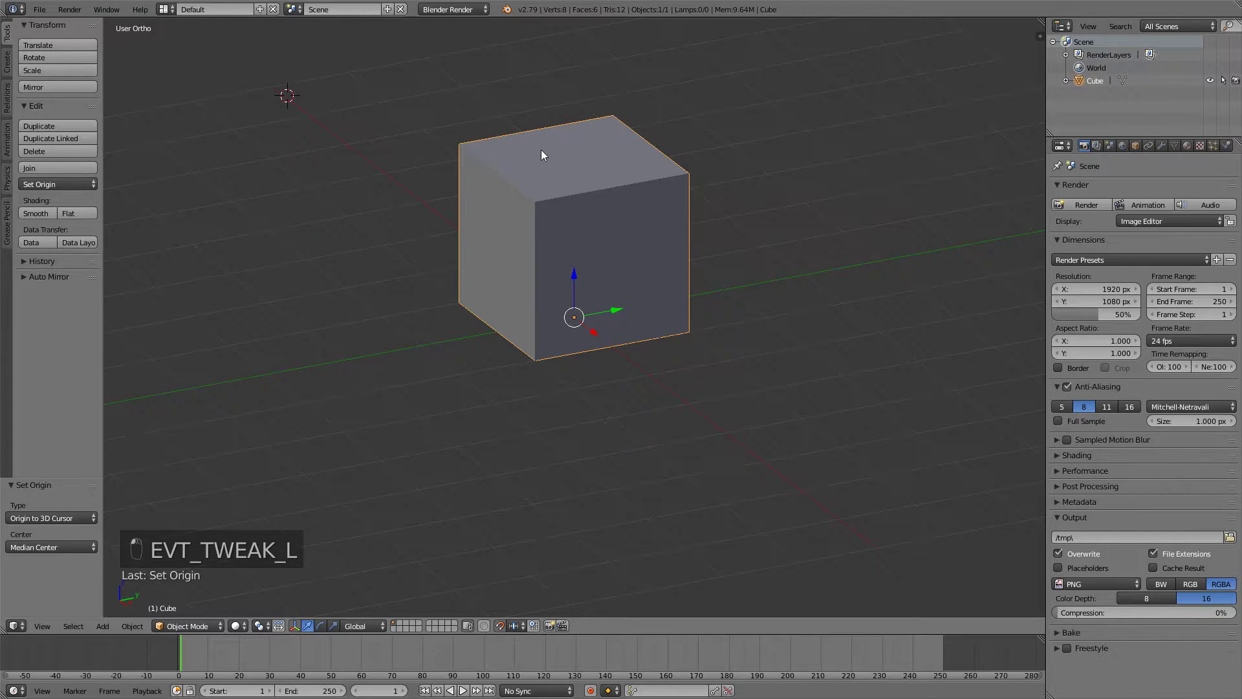
key(shift+c)
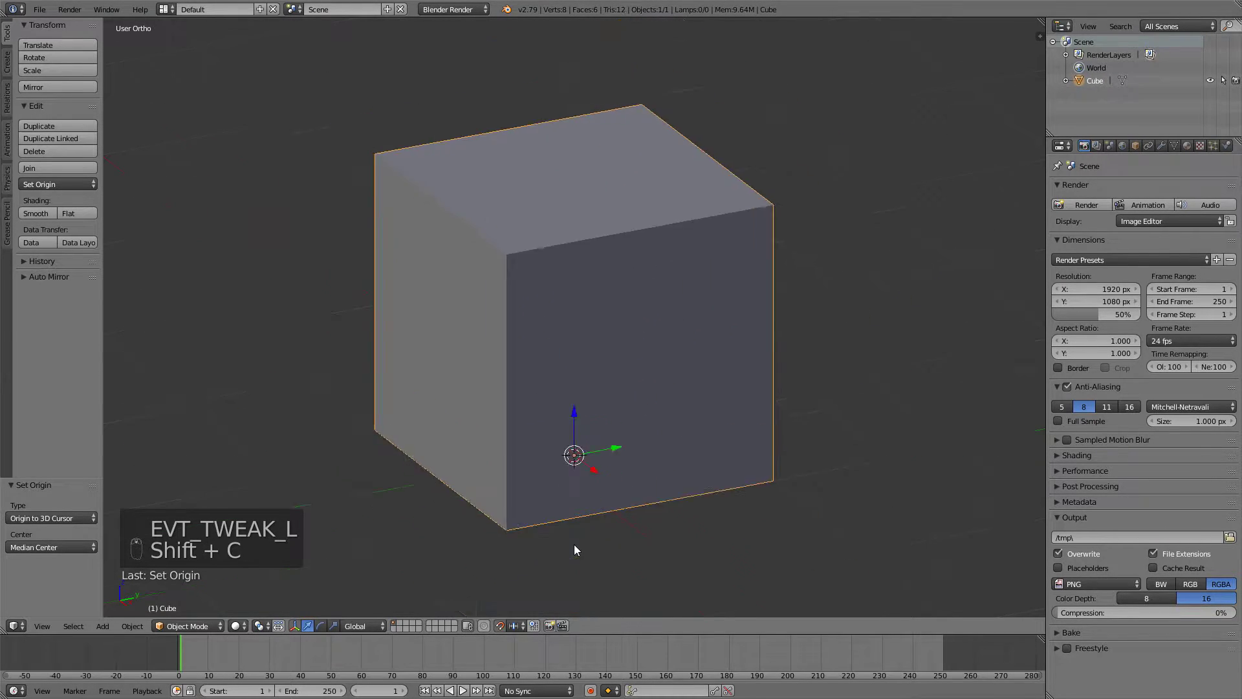
key(KP_1)
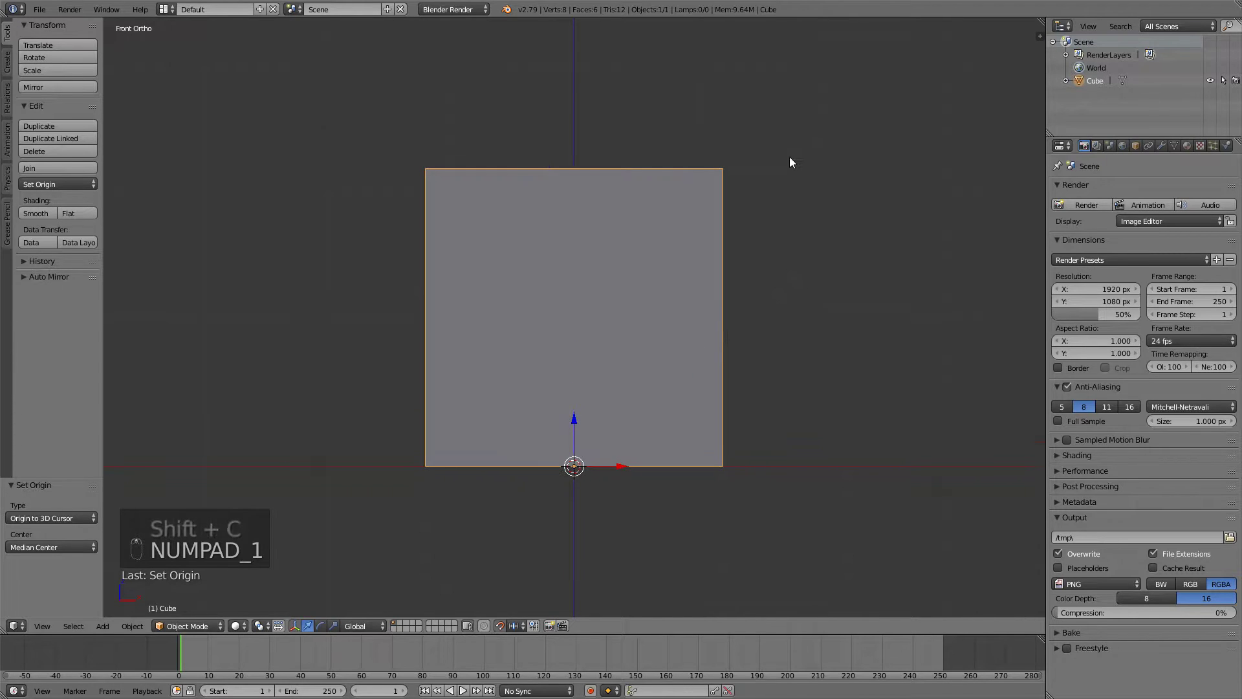
Step: Scale the cube to 0.1 along Z and 0.1 along Y, forming a thin bar
key(s)
key(z)
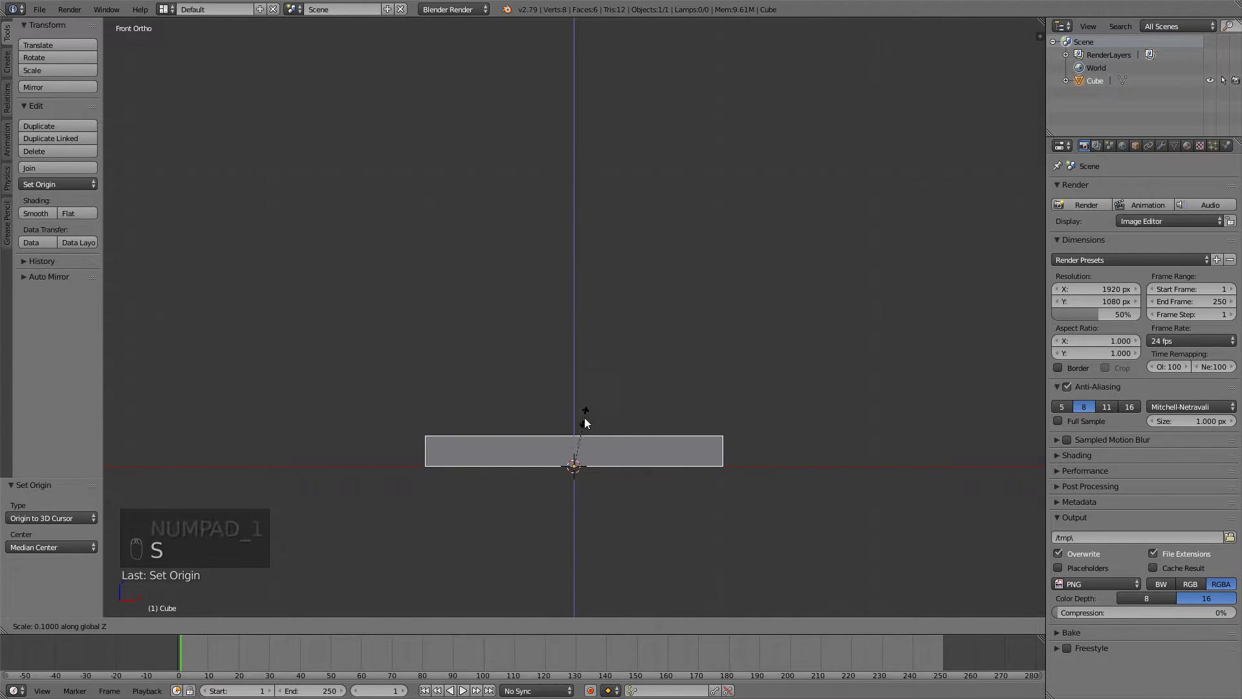
click(582, 424)
middle_drag(708, 333, 858, 277)
key(s)
key(y)
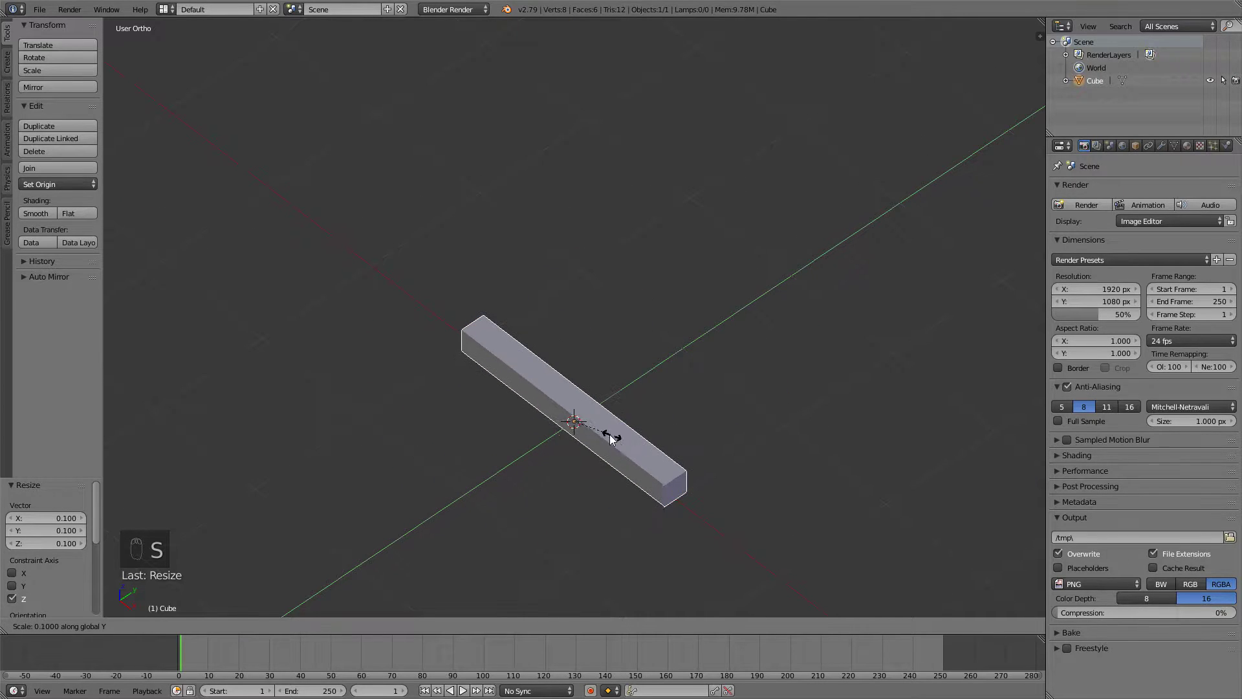
click(594, 435)
mouse_move(673, 435)
middle_down()
mouse_move(704, 411)
mouse_move(631, 545)
middle_up()
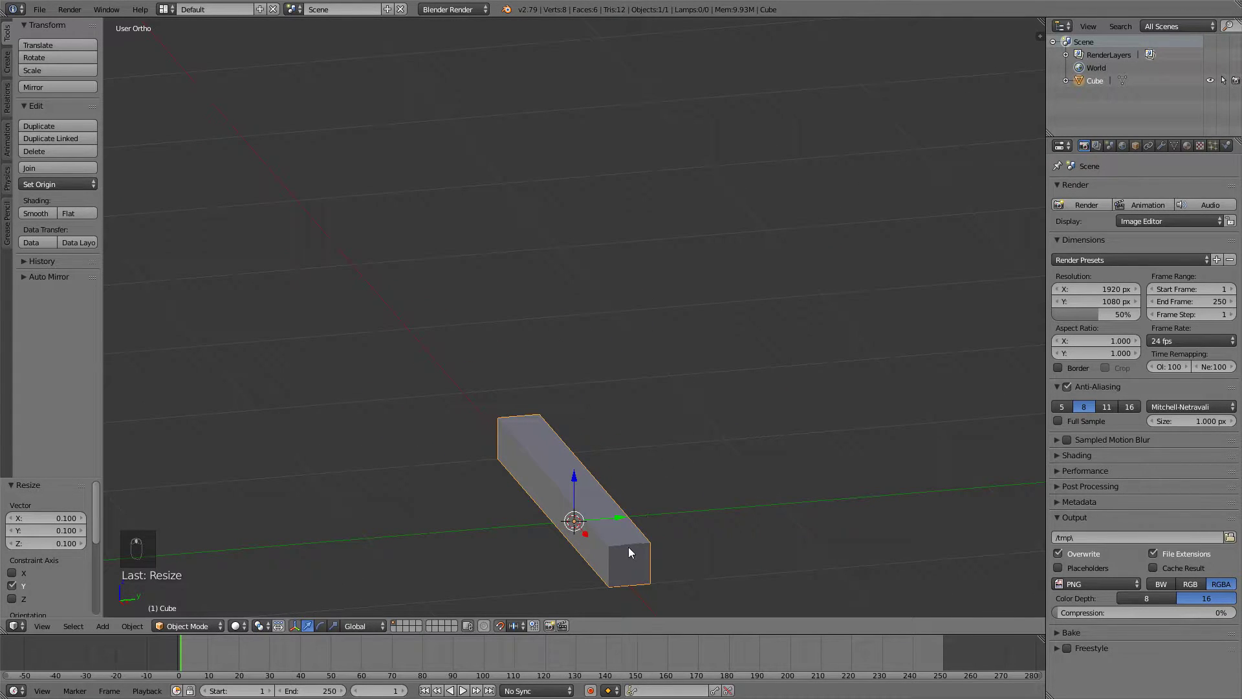
key(KP_1)
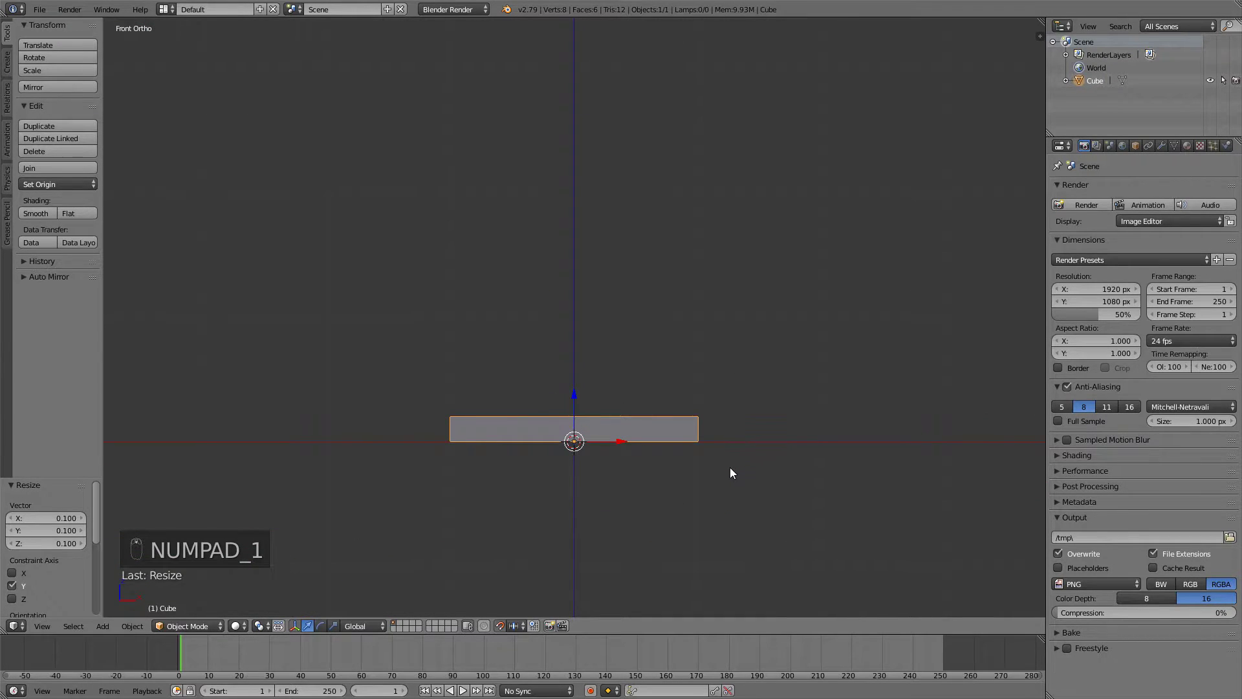
Step: Stretch the bar to twice its length along X and add a centre loop cut
key(s)
key(x)
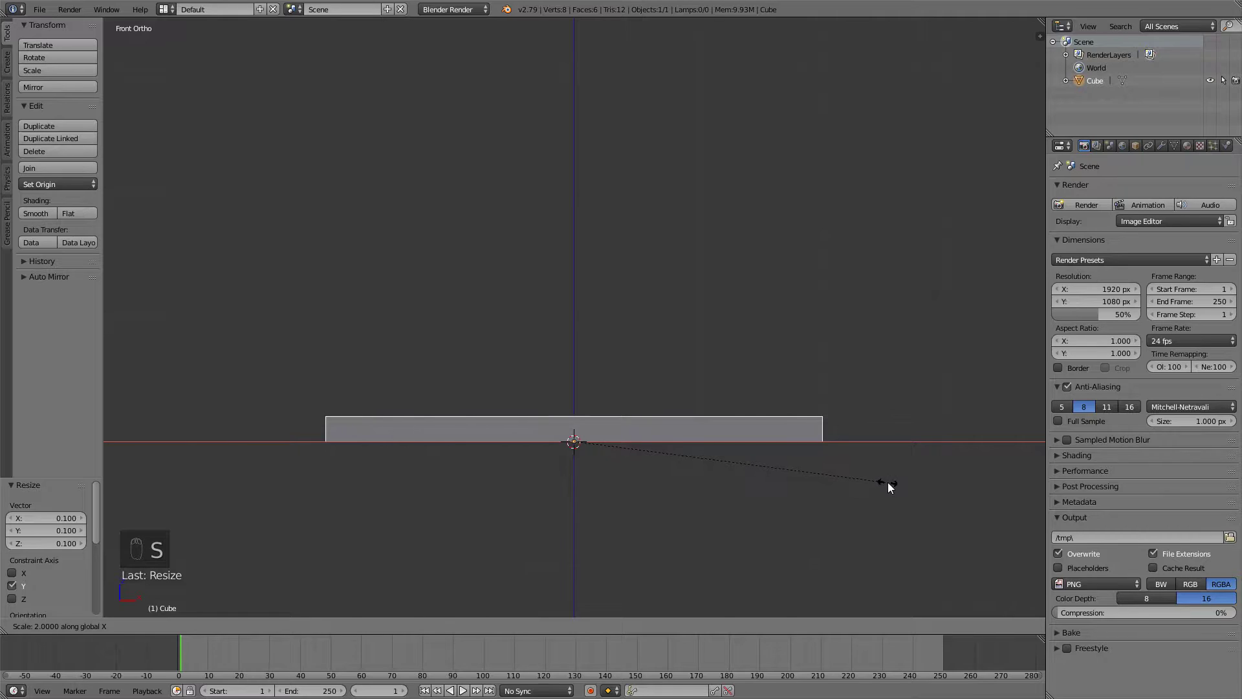
click(888, 483)
key(Tab)
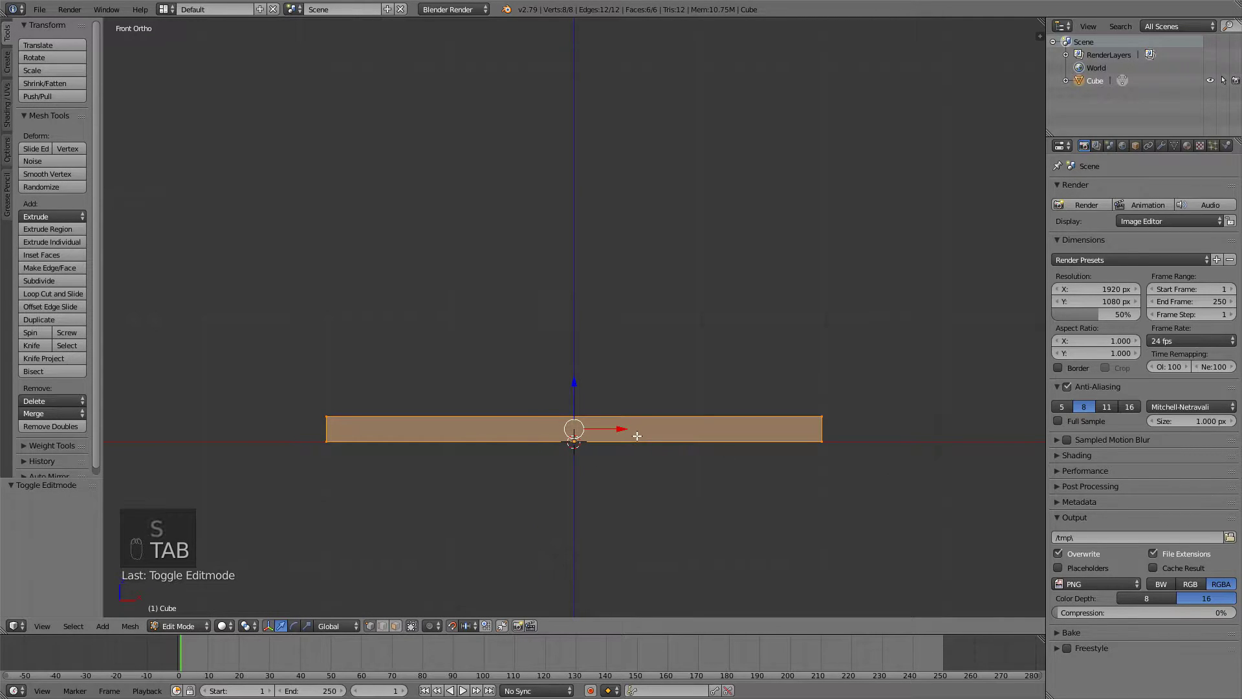
key(ctrl+r)
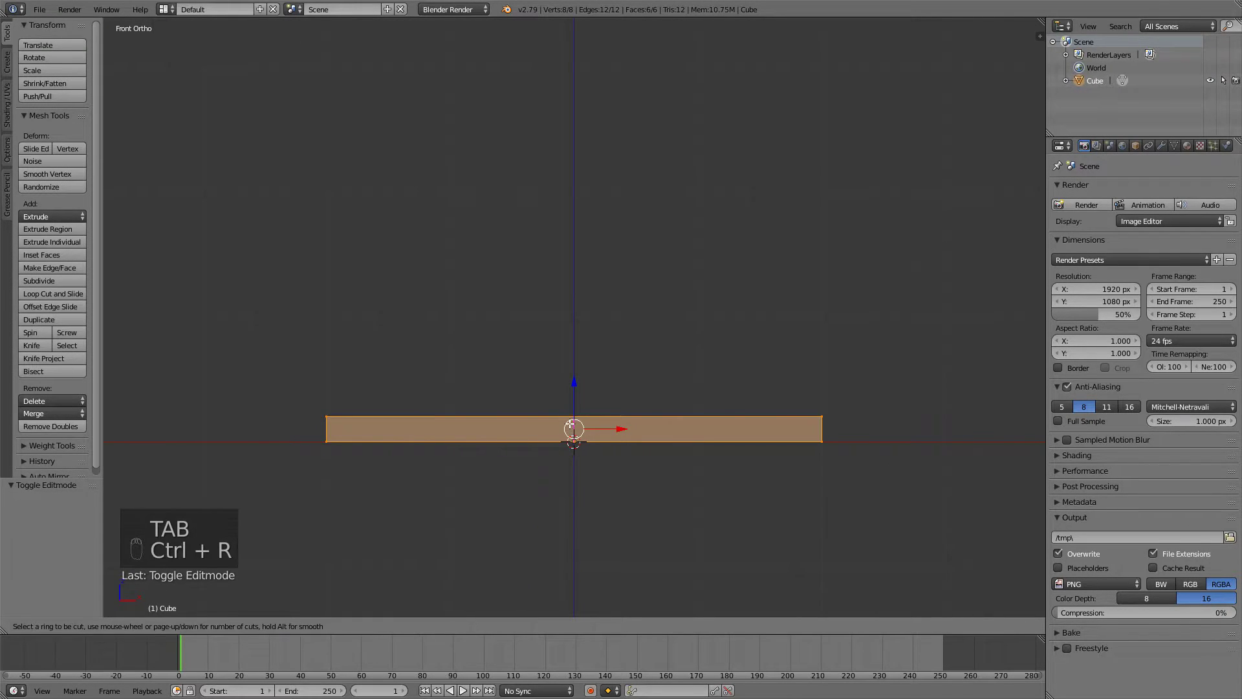
click(569, 424)
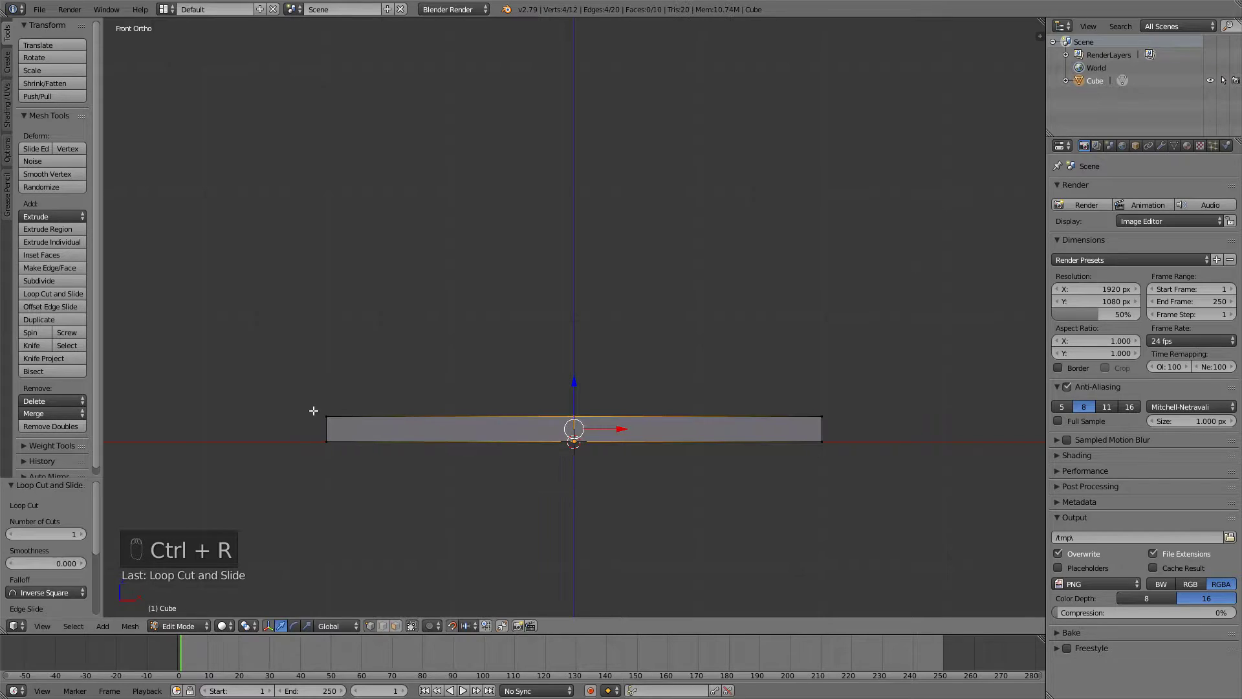
Step: Circle-select the bar's left-half vertices in X-ray and delete them
middle_drag(314, 411, 377, 446)
right_click(323, 404)
key(c)
key(z)
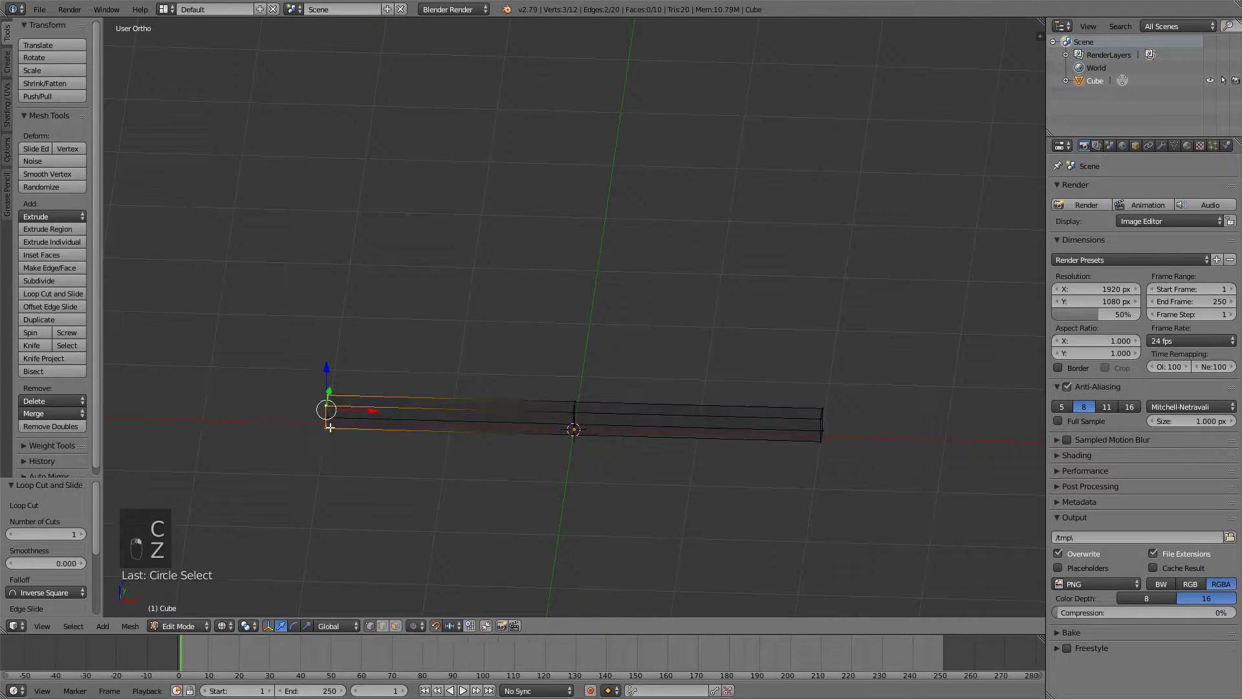
key(c)
click(325, 429)
key(z)
key(x)
click(325, 429)
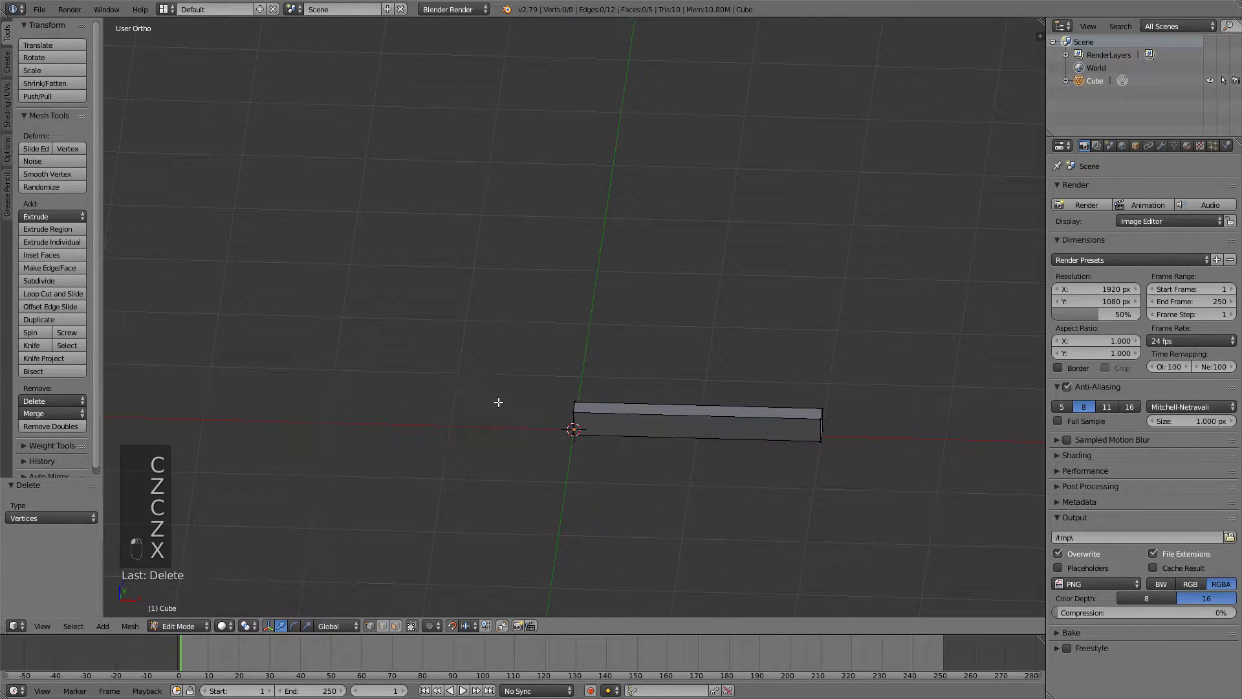
Step: Add a Mirror modifier on X with clipping enabled
click(1160, 145)
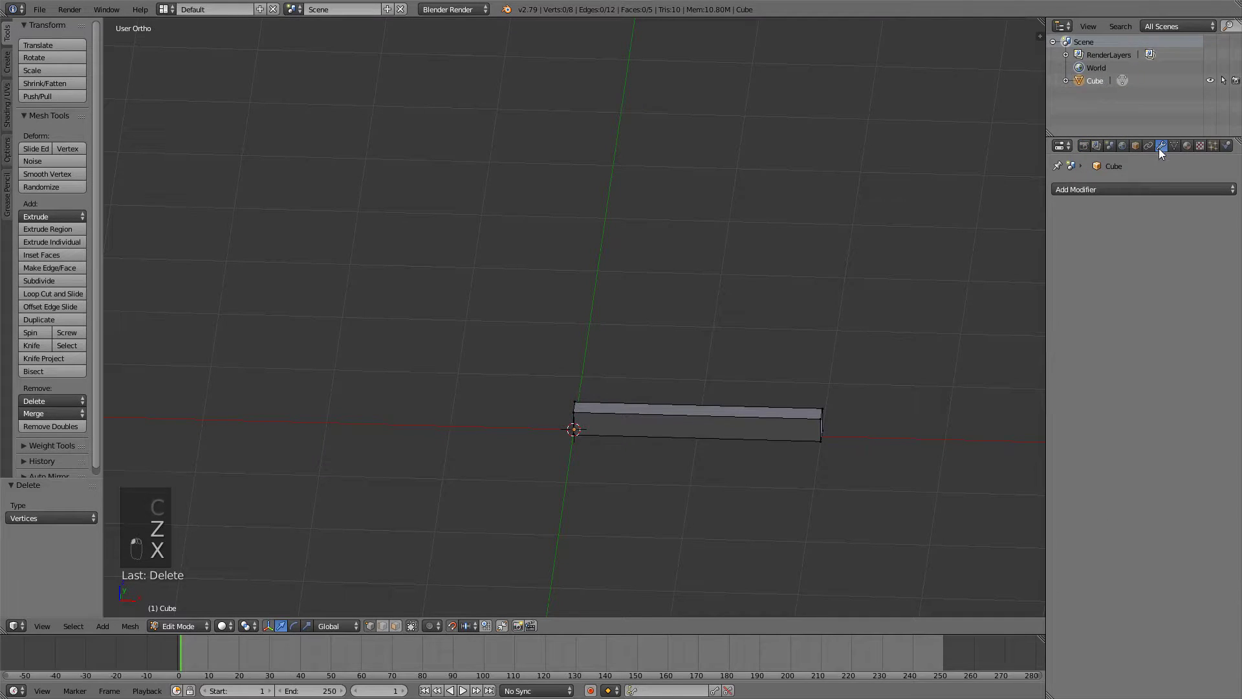
click(1144, 189)
click(958, 310)
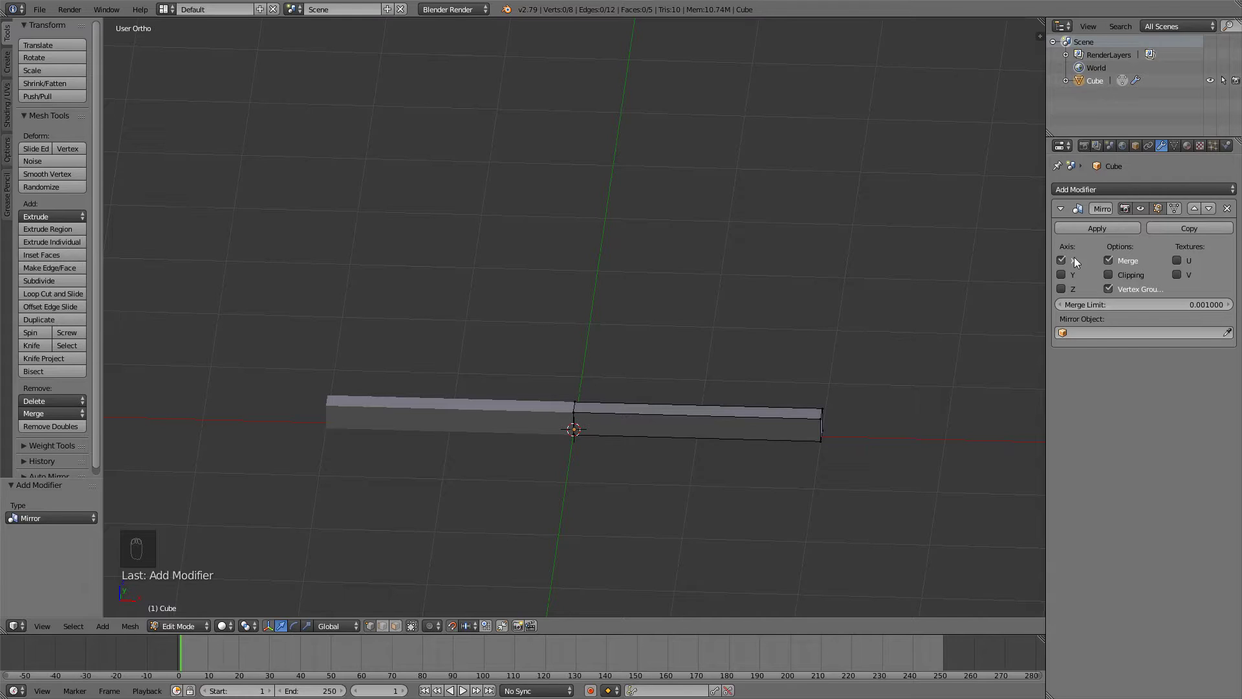
key(KP_5)
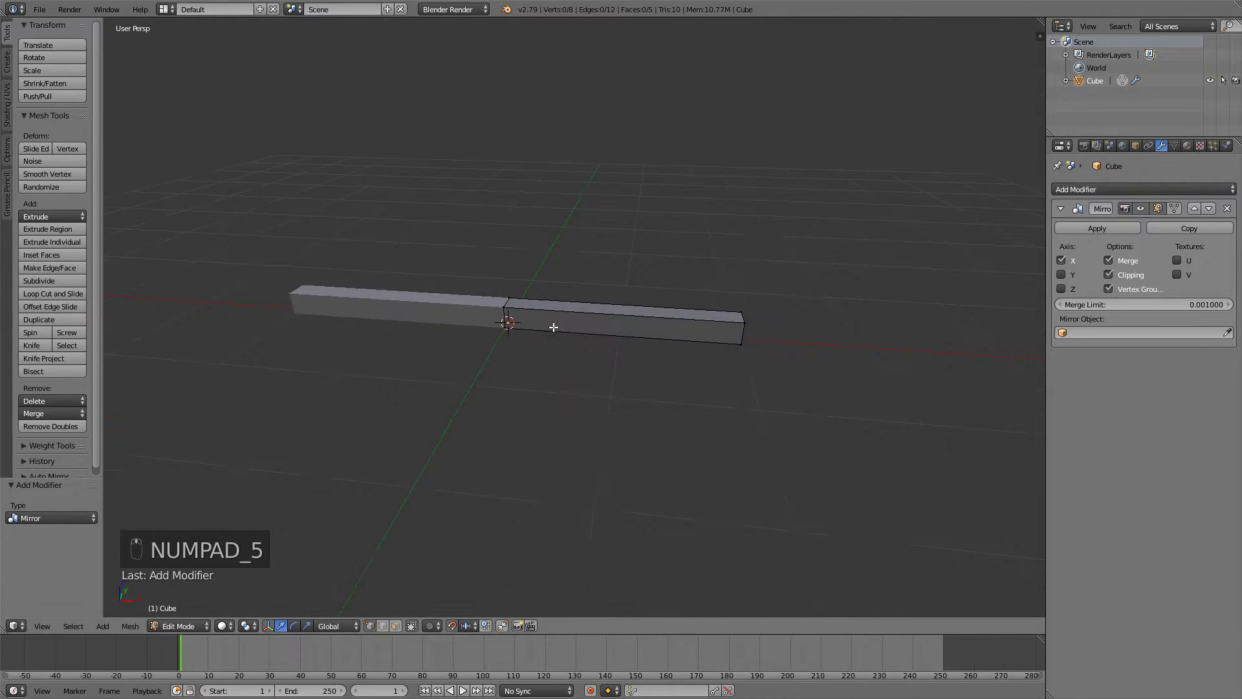
Step: Loop-cut near the bar's end and extrude the end face along Y into a side arm
key(ctrl+r)
click(618, 317)
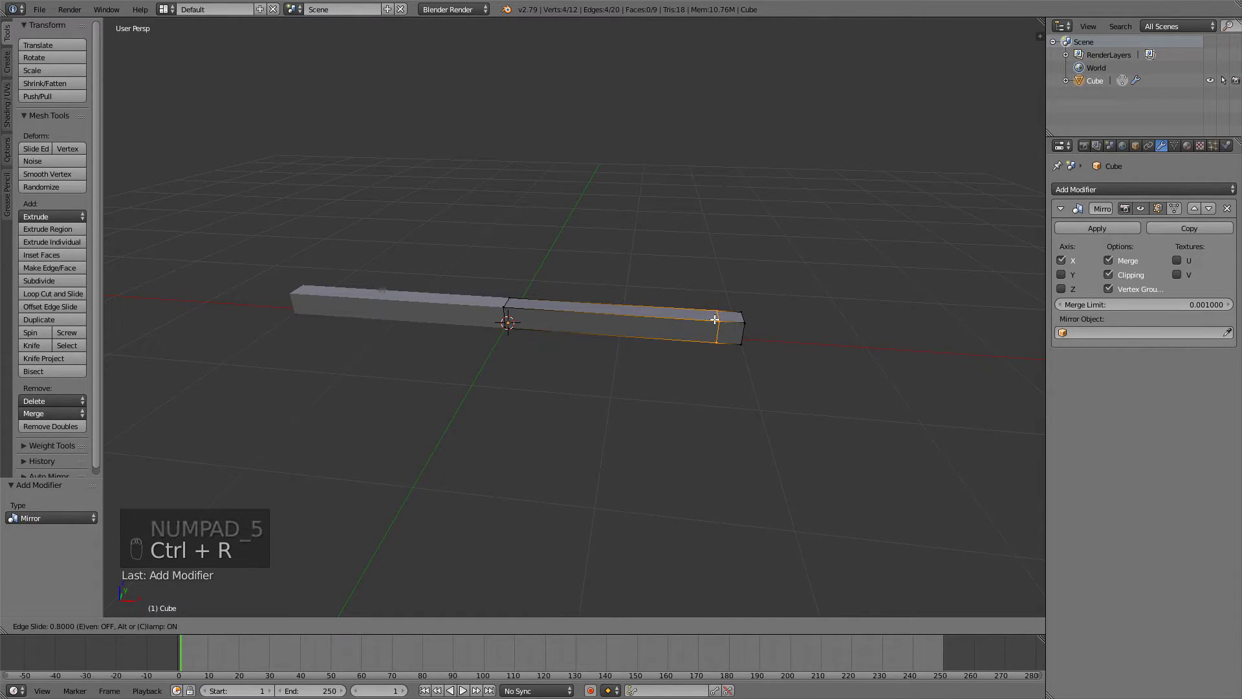
click(717, 328)
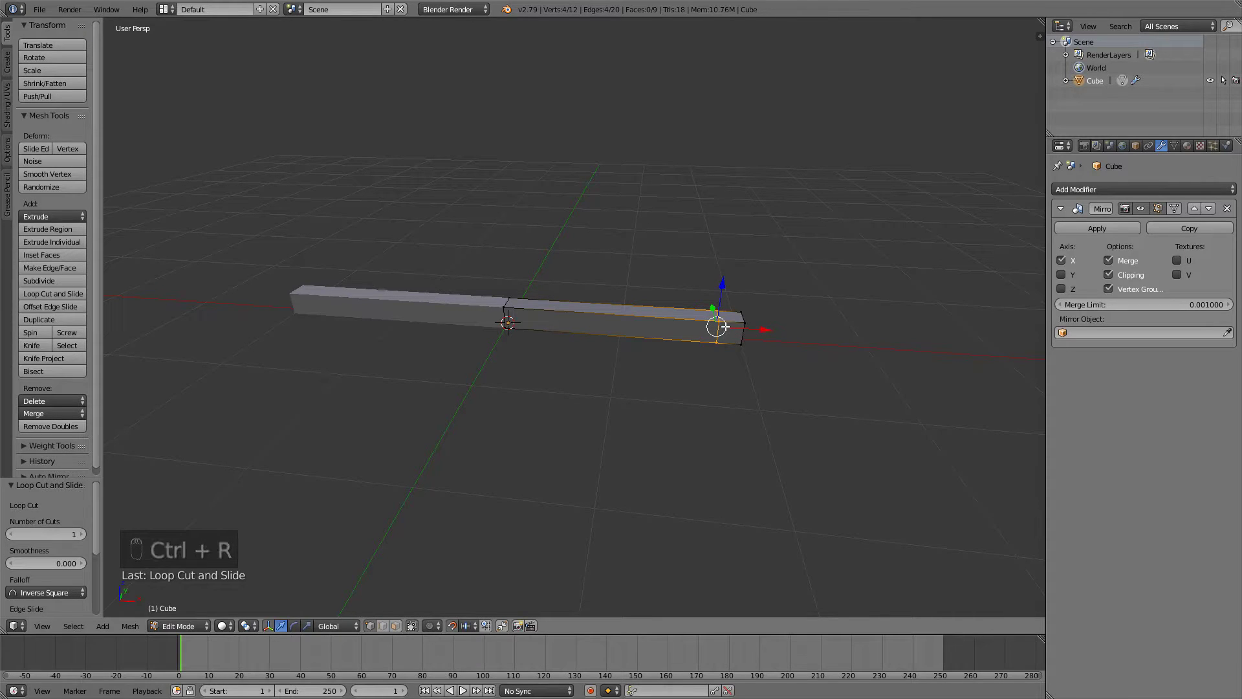
key(ctrl+Tab)
click(712, 360)
click(734, 333)
middle_drag(734, 333, 755, 352)
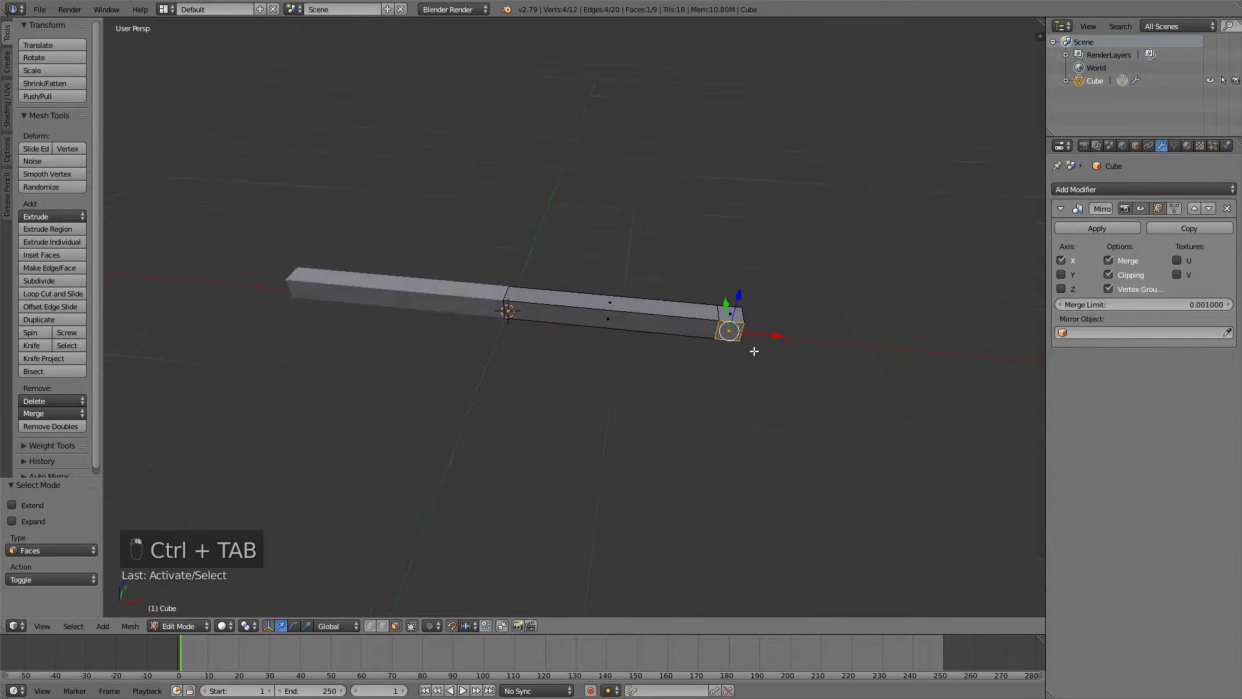
key(e)
click(766, 429)
mouse_move(744, 421)
middle_down()
mouse_move(659, 373)
mouse_move(827, 393)
middle_up()
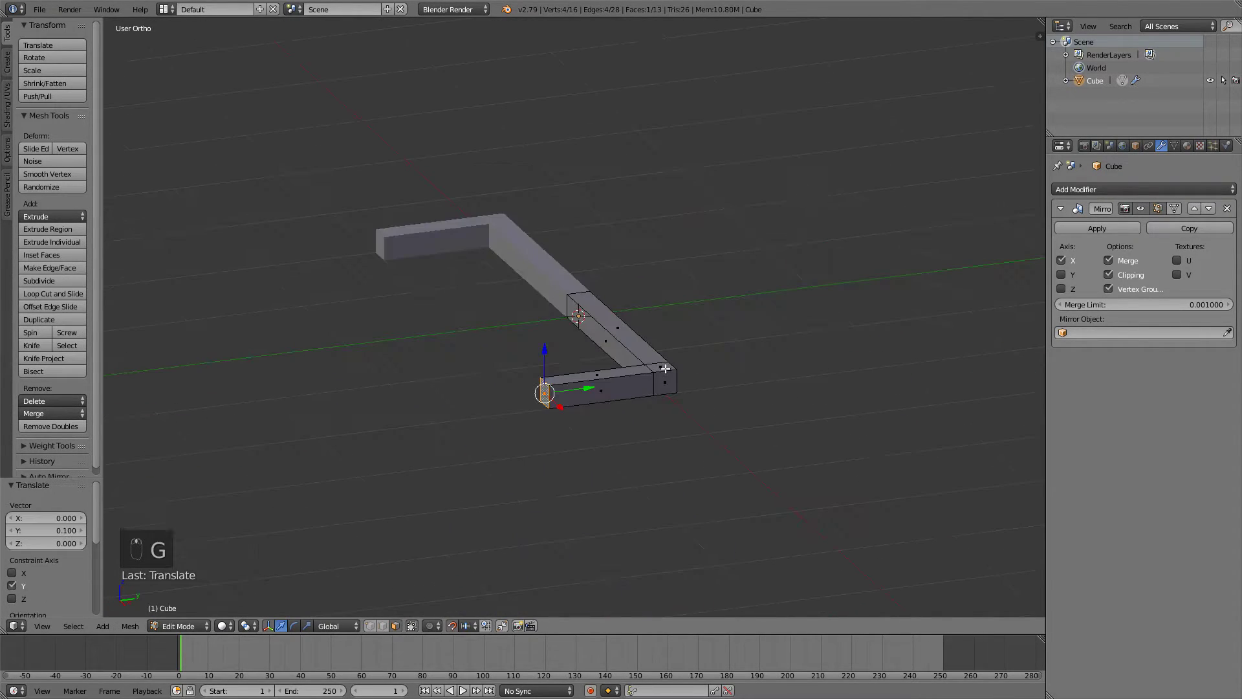
Step: Extrude the corner vertex upward in Right view and slide it back to slant the upright
right_click(663, 366)
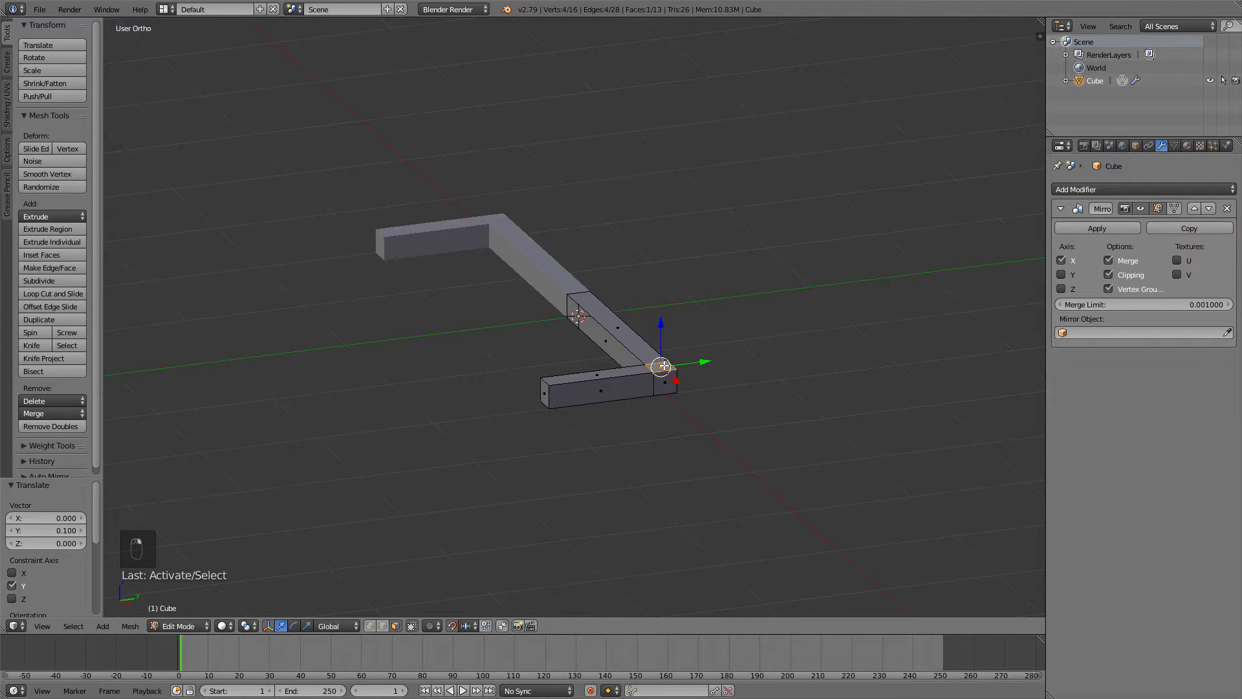
key(KP_3)
key(e)
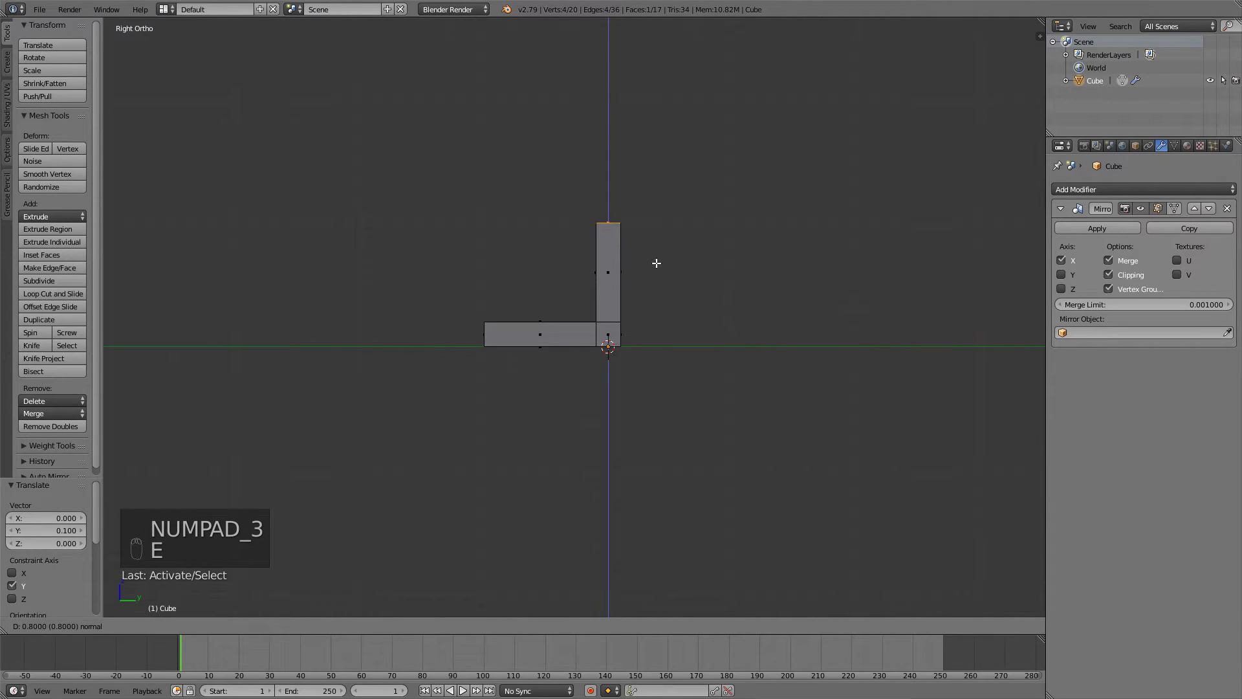
click(658, 260)
key(g)
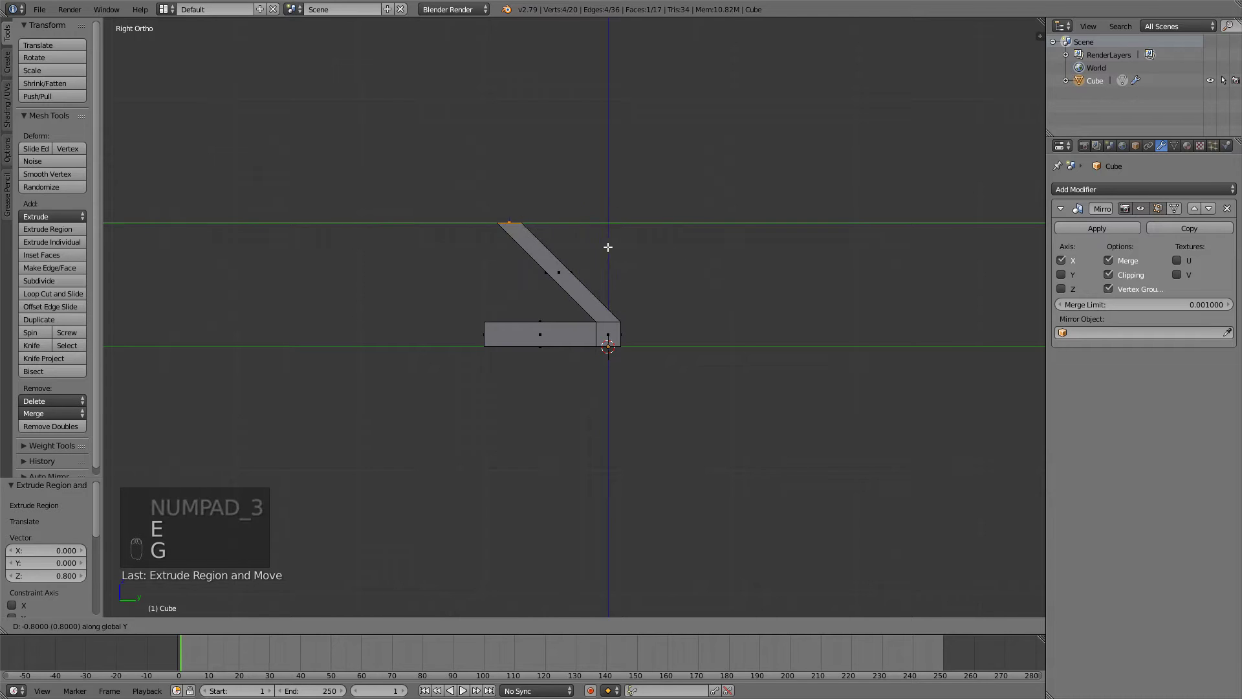
click(591, 244)
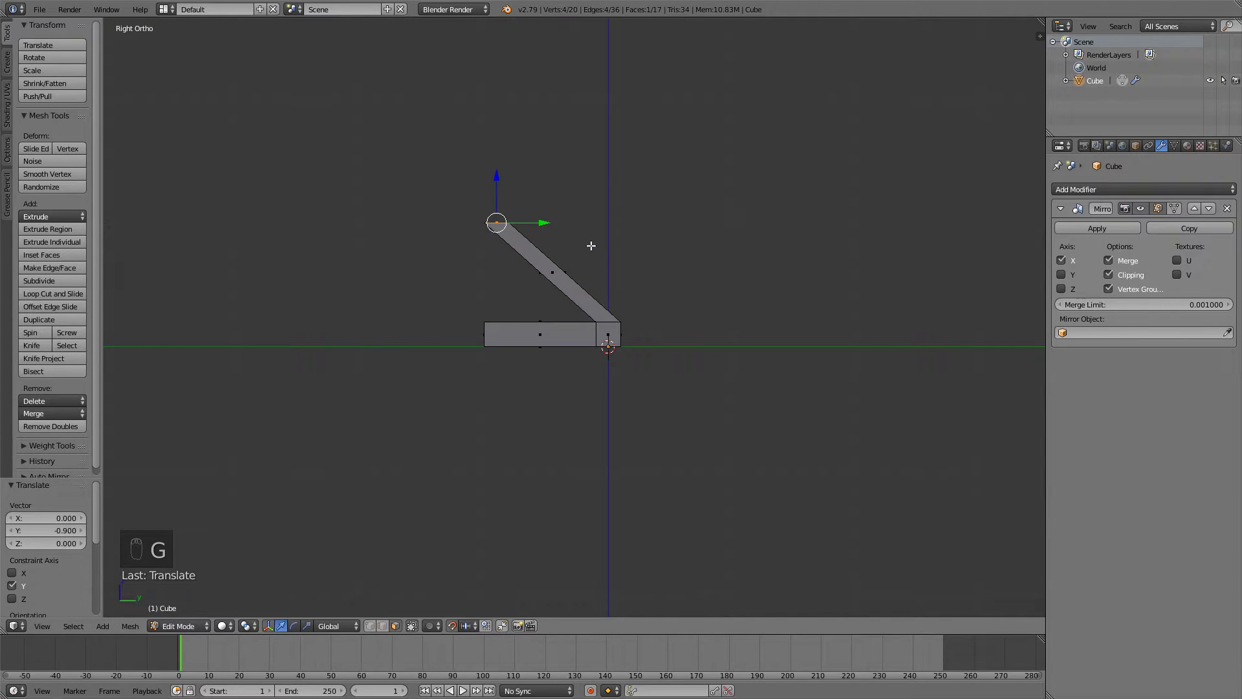
middle_drag(591, 244, 614, 269)
Step: Return to Object Mode, deselect all, and orbit to inspect the Z-shaped leg frame
key(Tab)
key(a)
key(a)
mouse_move(657, 304)
middle_down()
mouse_move(961, 321)
mouse_move(795, 334)
mouse_move(665, 305)
mouse_move(620, 317)
middle_up()
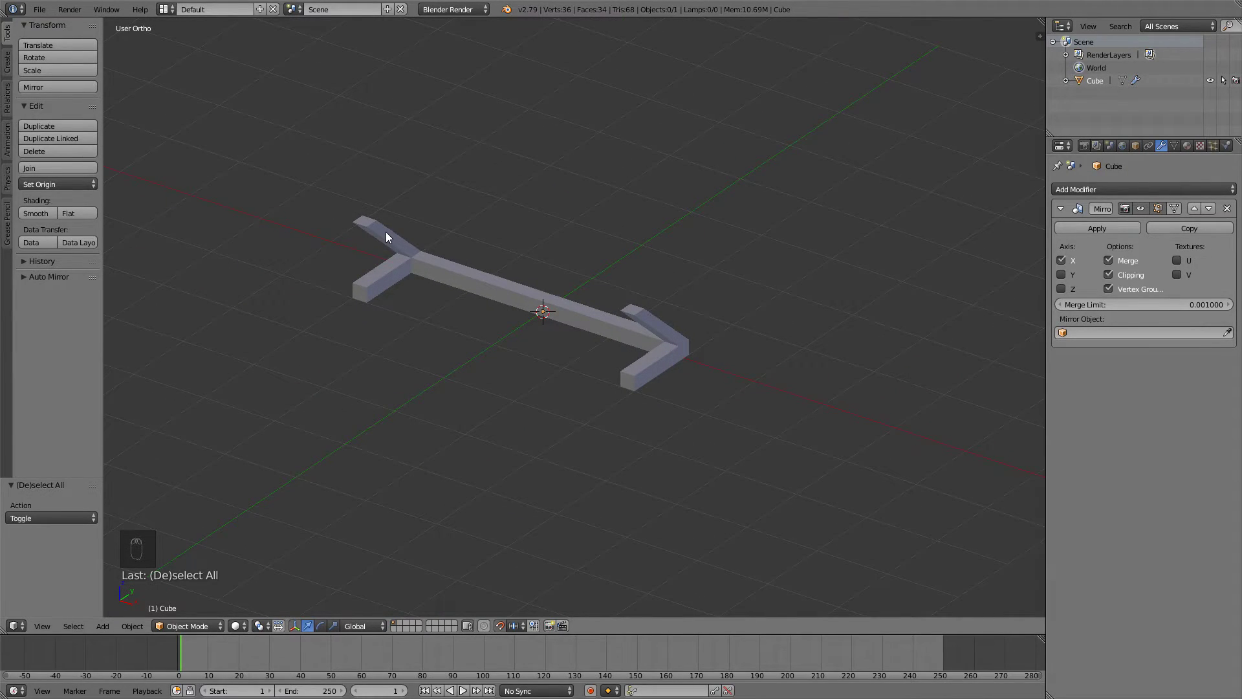
middle_drag(386, 236, 606, 304)
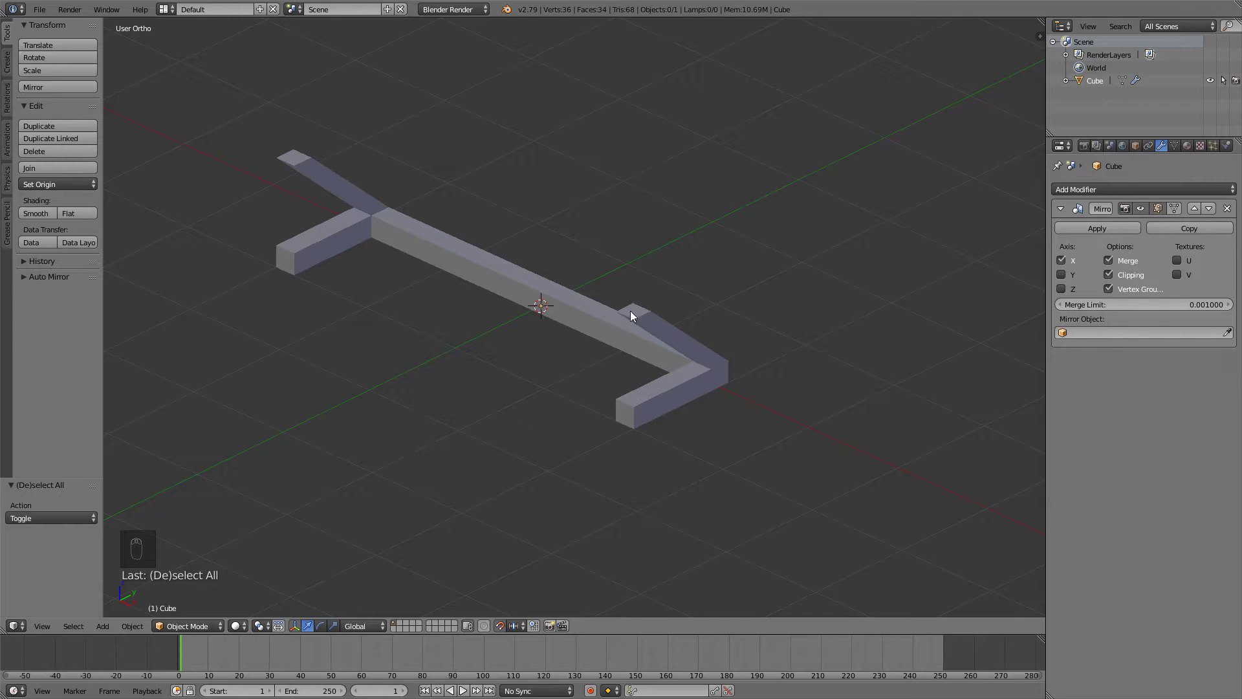
Step: Add a new cube within the frame mesh and lift it above the legs
key(Tab)
key(a)
key(a)
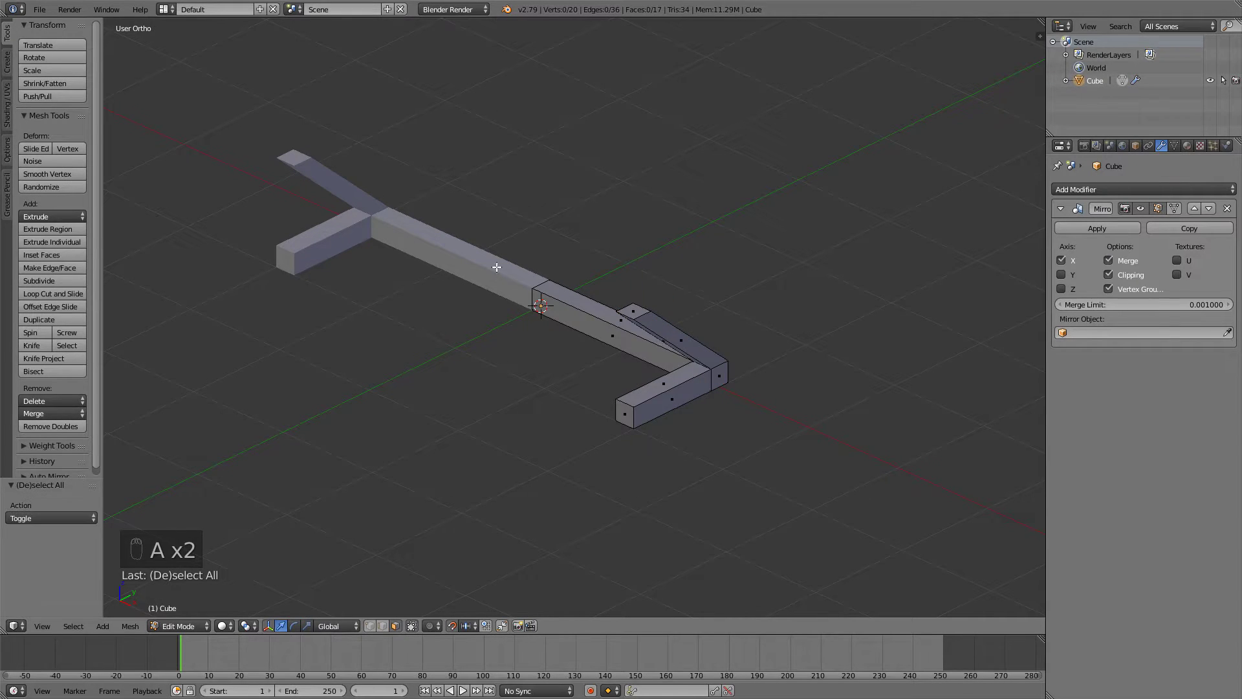
key(shift+a)
click(506, 304)
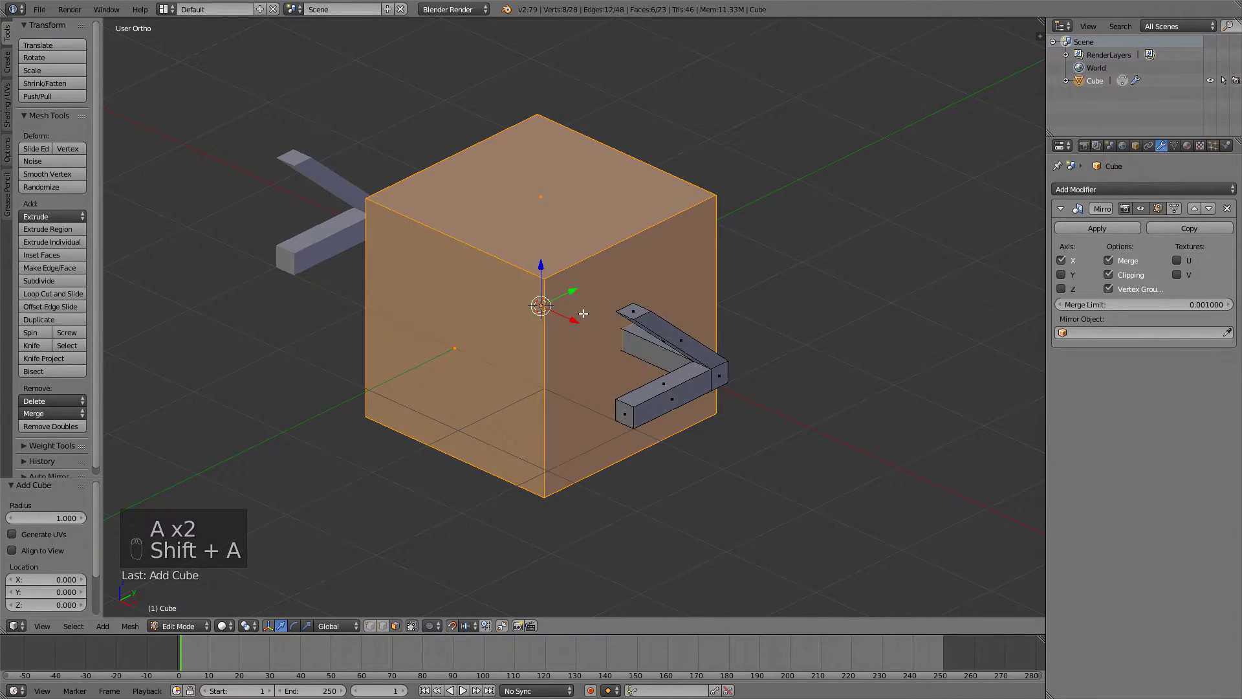
key(KP_1)
key(g)
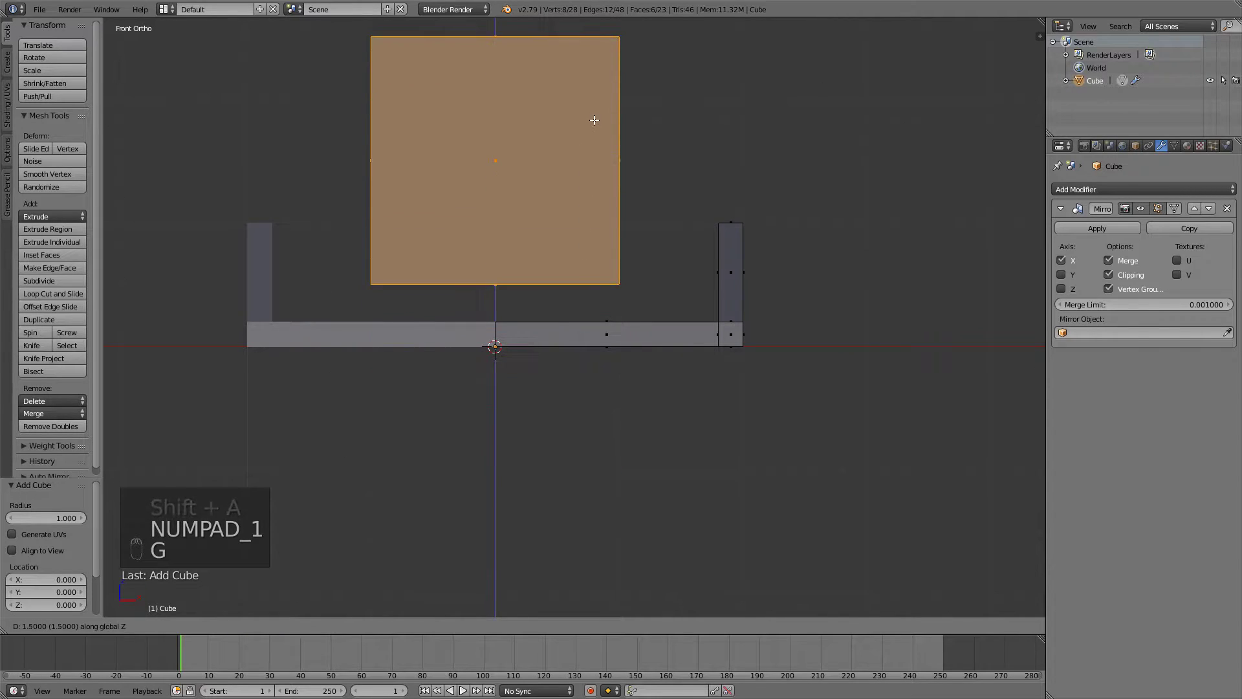
click(595, 63)
scroll(645, 237, up, 3)
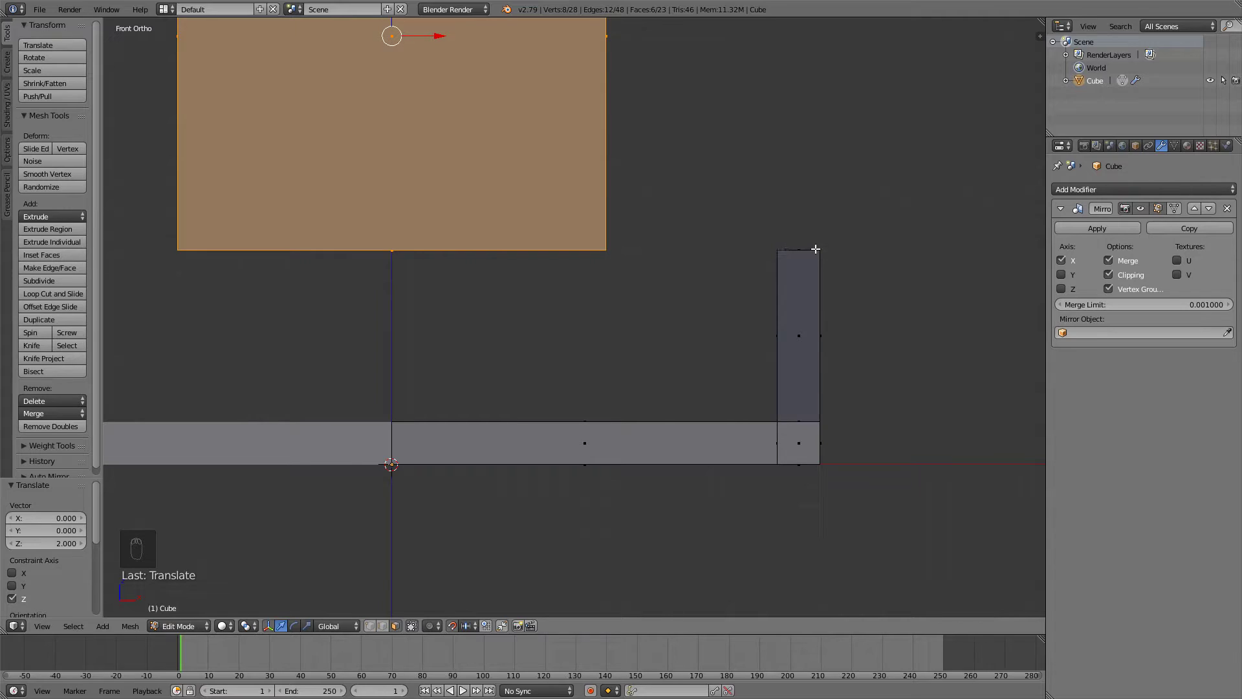
scroll(800, 251, down, 1)
scroll(675, 264, down, 3)
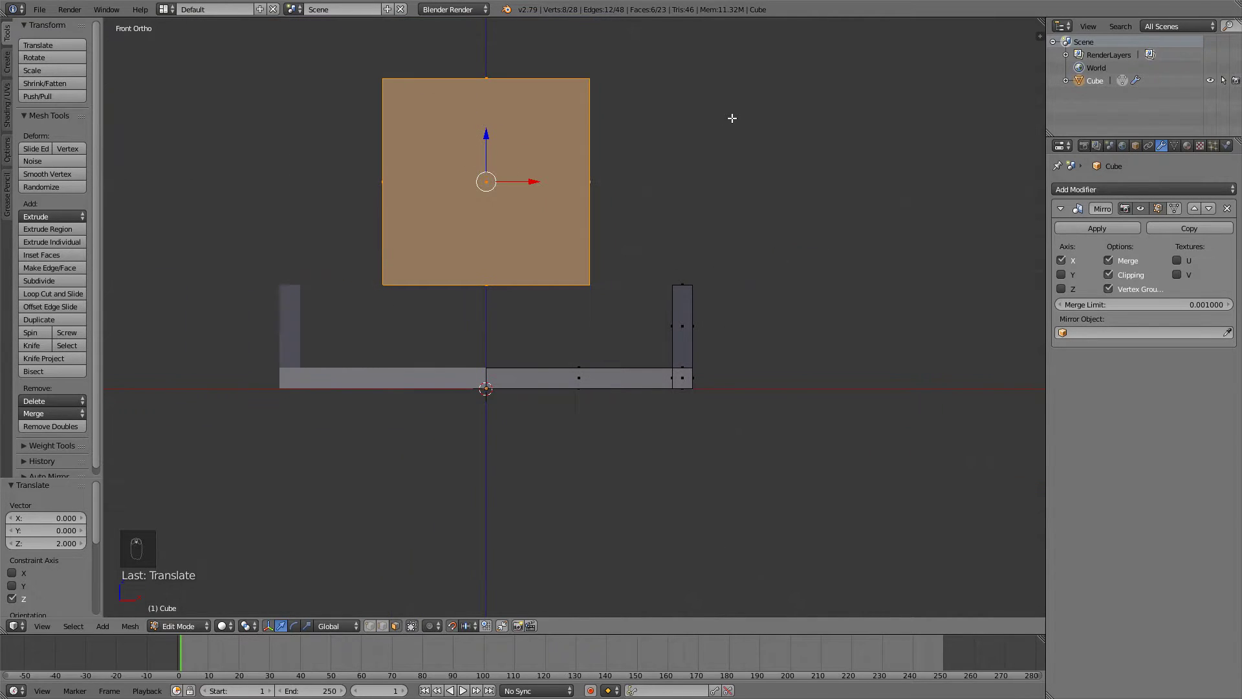
Step: Flatten the cube along Z into a thin slab and lower it toward the legs
key(s)
key(z)
click(515, 182)
key(g)
key(z)
click(517, 269)
key(g)
key(g)
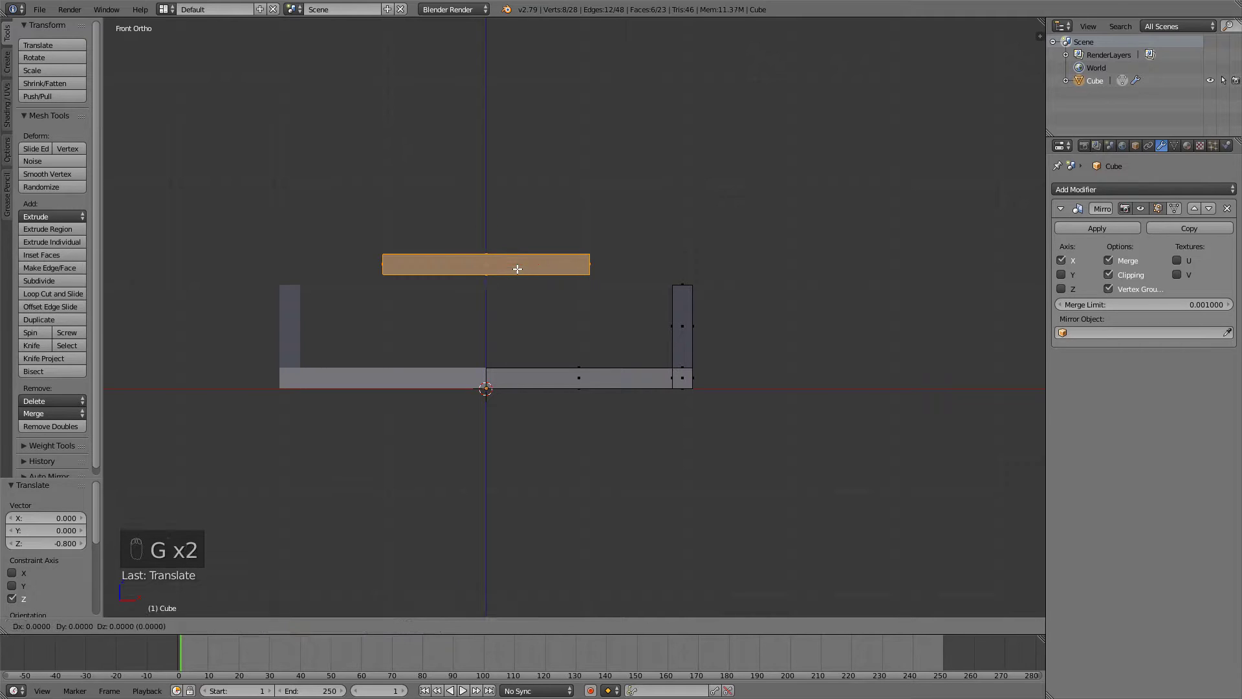
key(Escape)
scroll(496, 276, up, 2)
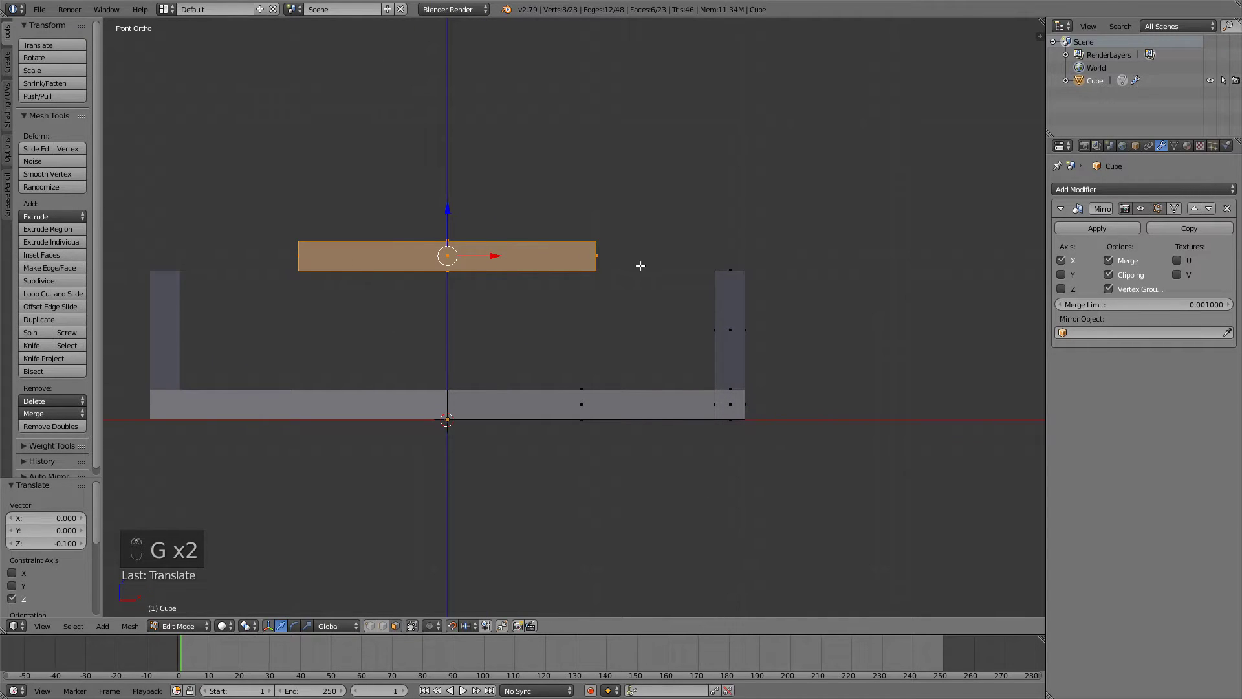
Step: Loop-cut the slab at its centre and delete its left half so the mirror rebuilds it
key(ctrl+r)
click(453, 252)
middle_drag(444, 255, 408, 256)
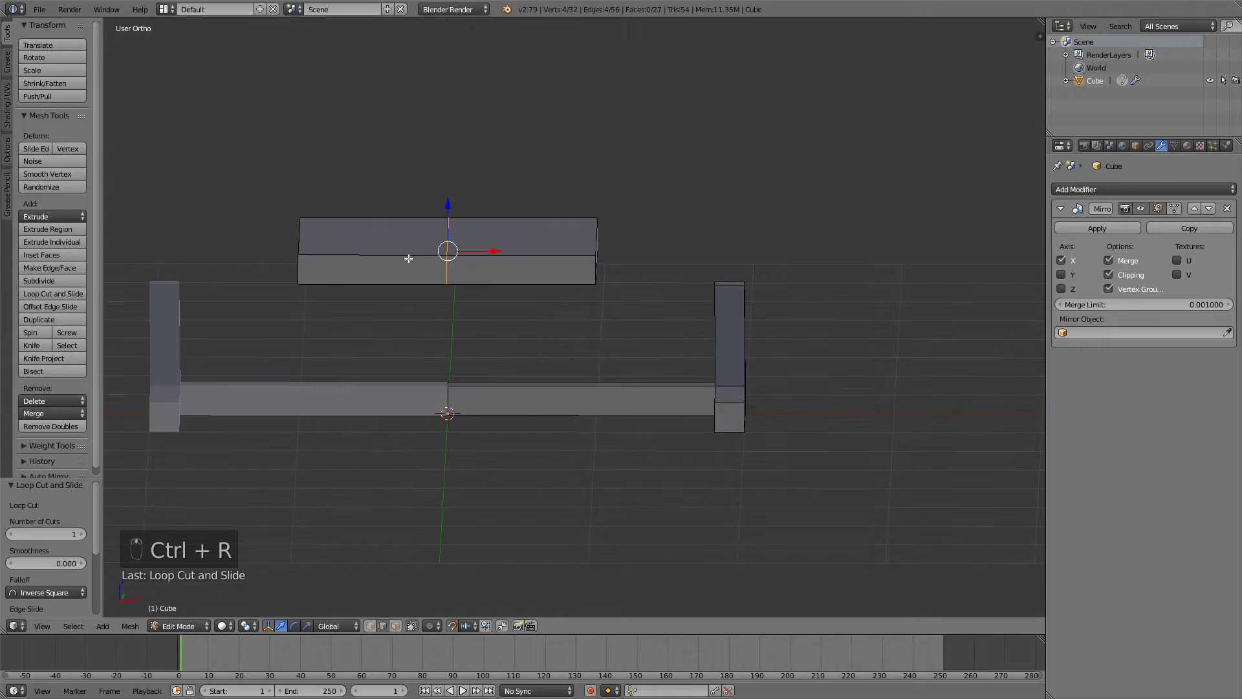
key(ctrl+Tab)
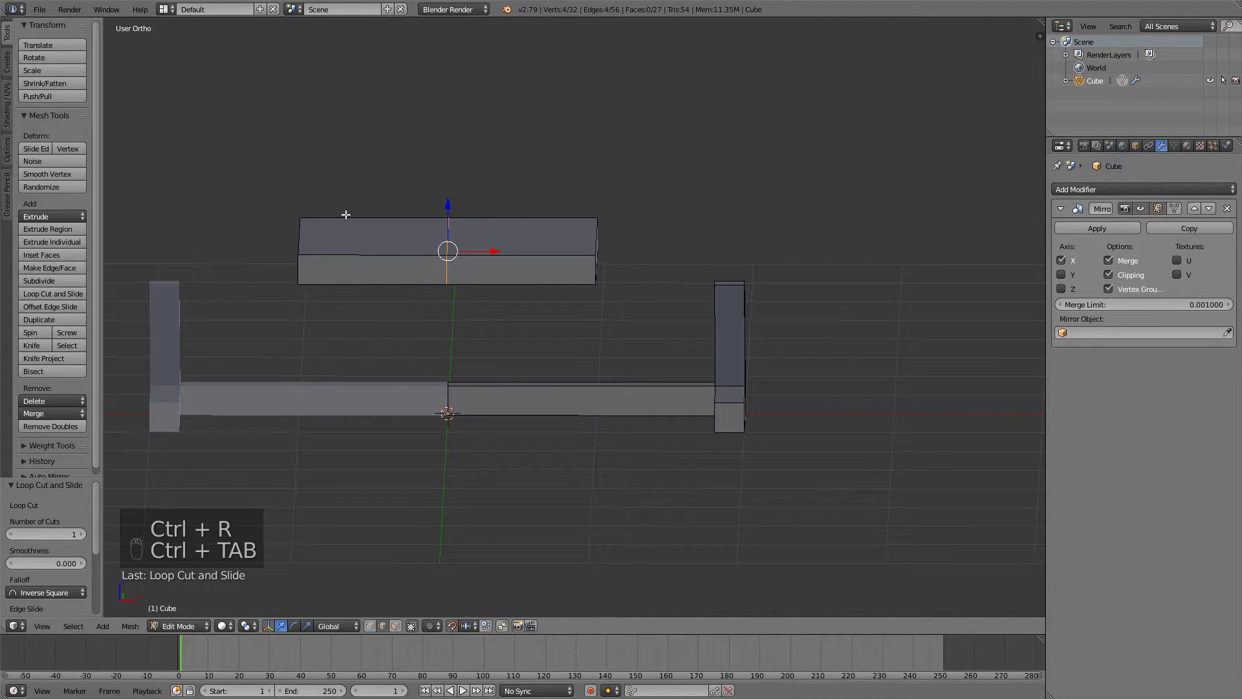
key(ctrl+Tab)
click(308, 190)
key(z)
key(c)
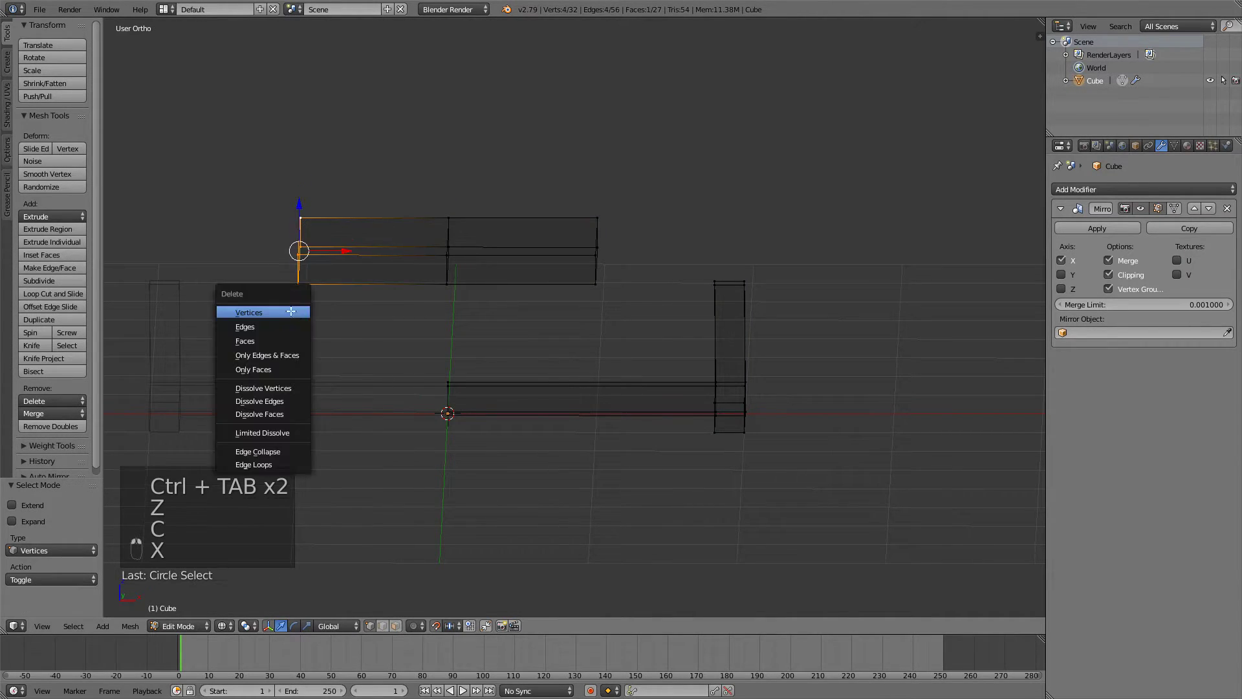
key(x)
click(291, 312)
key(z)
Step: Select the seat piece, reduce its depth, and position it over the leg tops
right_click(596, 218)
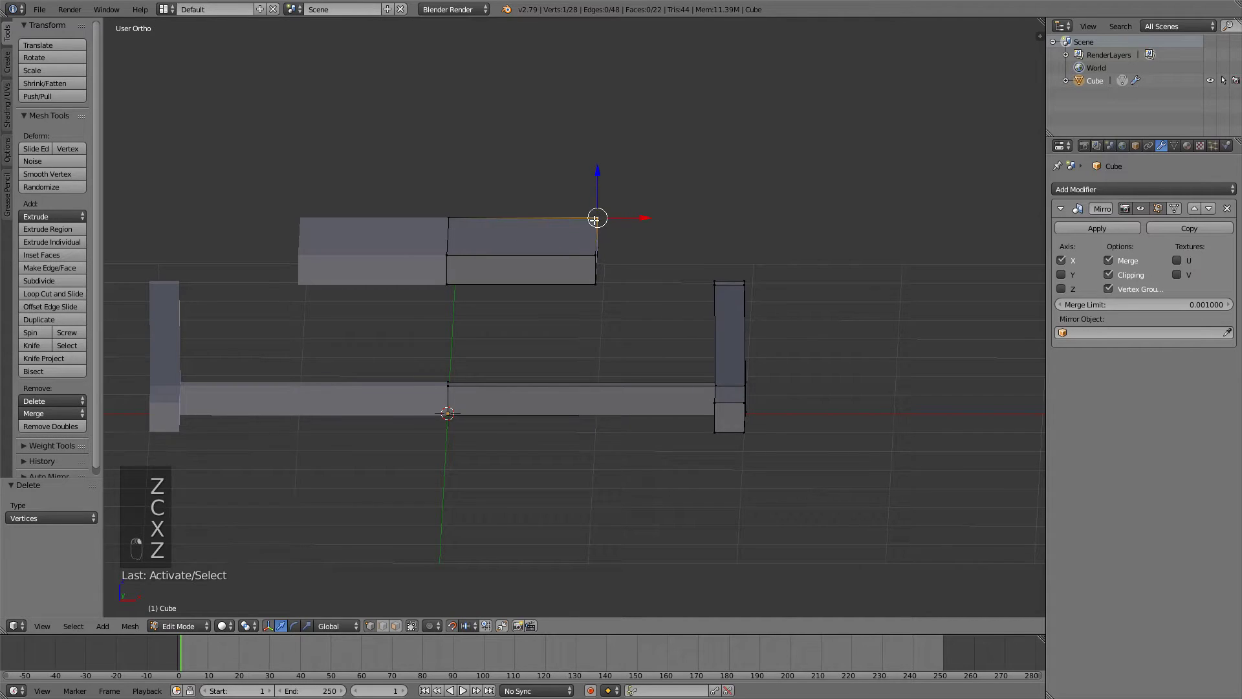
middle_drag(595, 218, 536, 224)
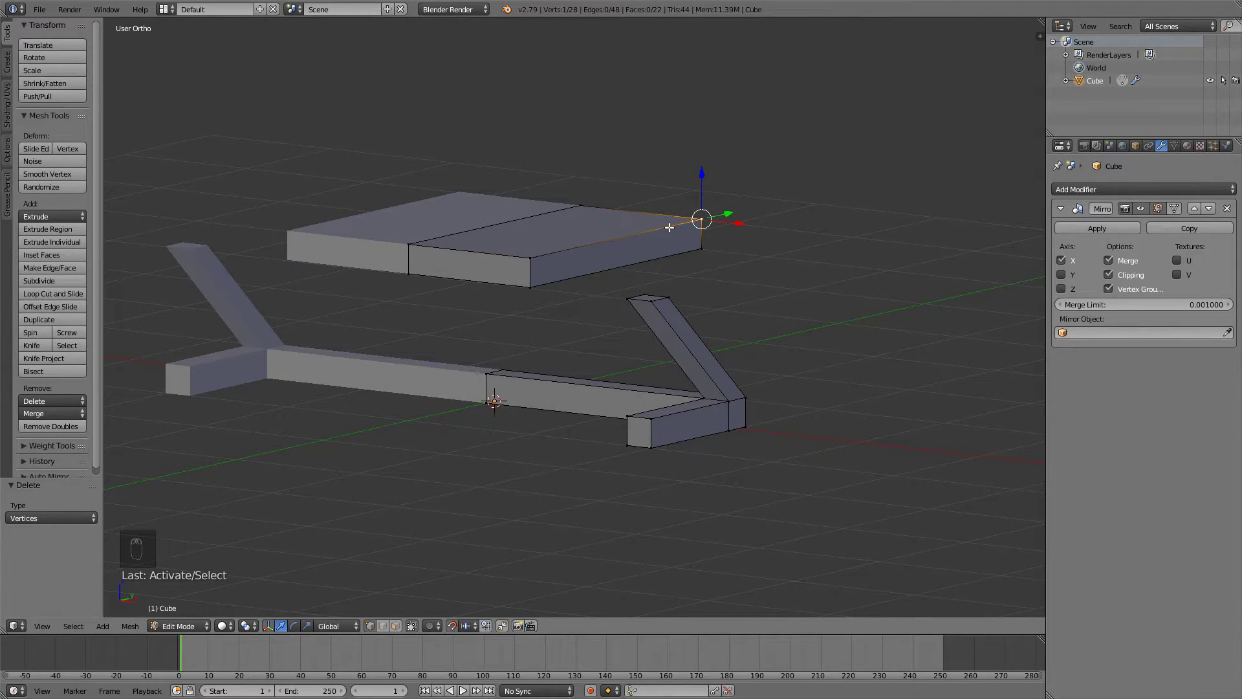
key(l)
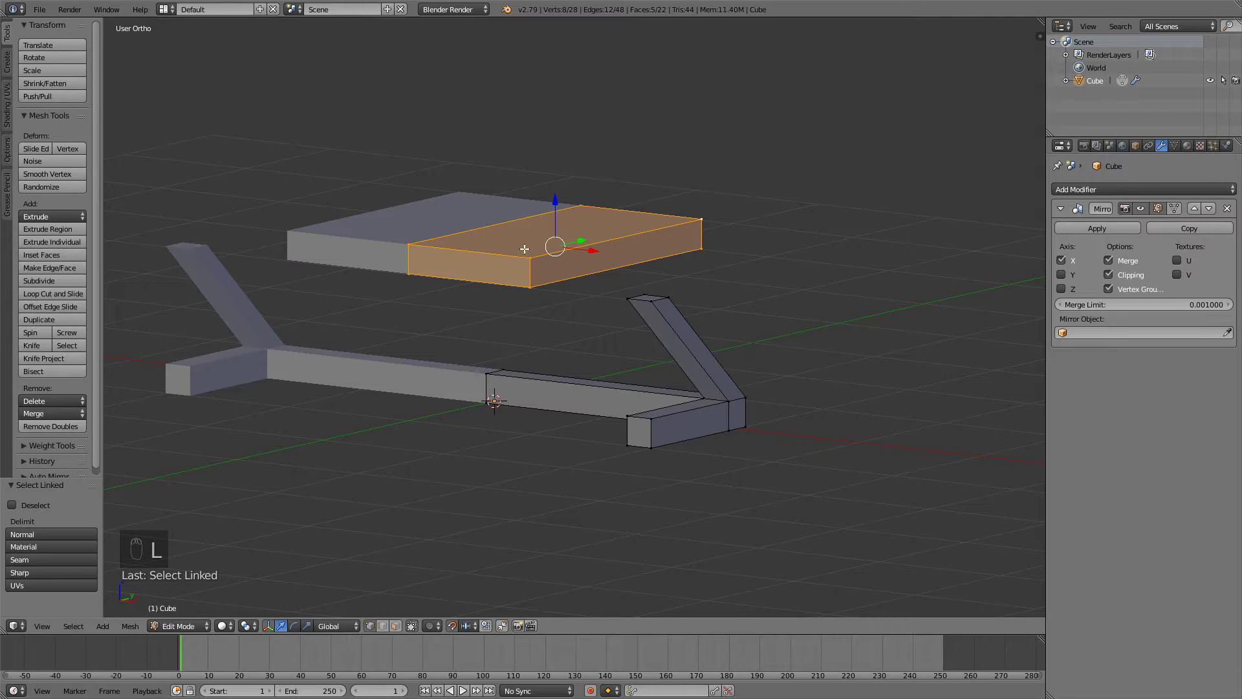
middle_drag(624, 225, 693, 224)
key(s)
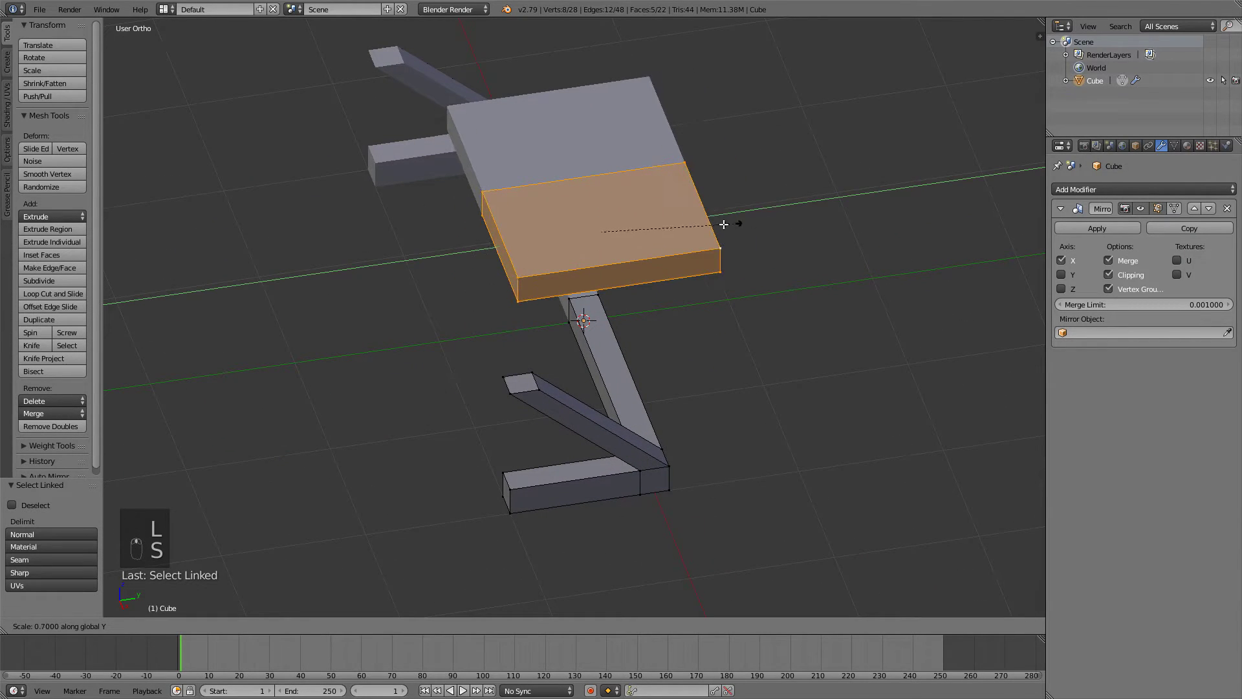
click(694, 223)
key(KP_3)
key(g)
click(599, 218)
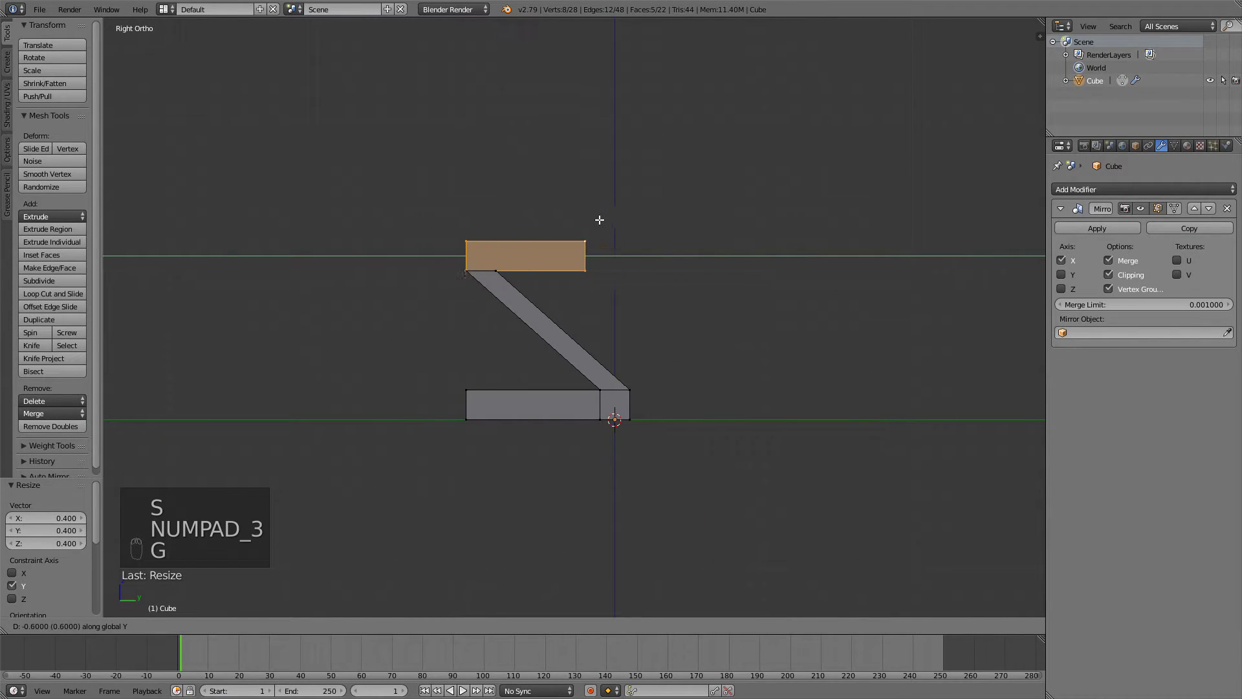
key(s)
click(660, 230)
key(s)
middle_click(660, 228)
key(Escape)
Step: Nudge the seat vertically, stretch it along X to the legs' outer edges, and exit Edit Mode
key(KP_1)
key(g)
key(z)
click(699, 311)
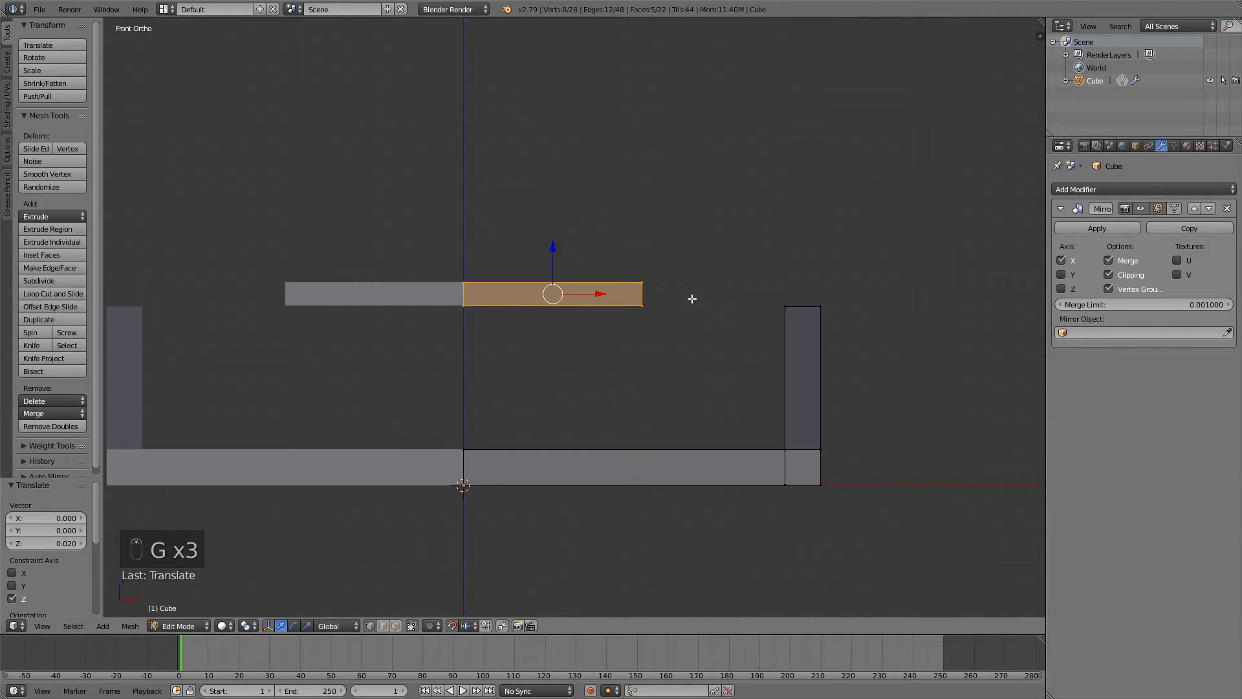
key(s)
key(x)
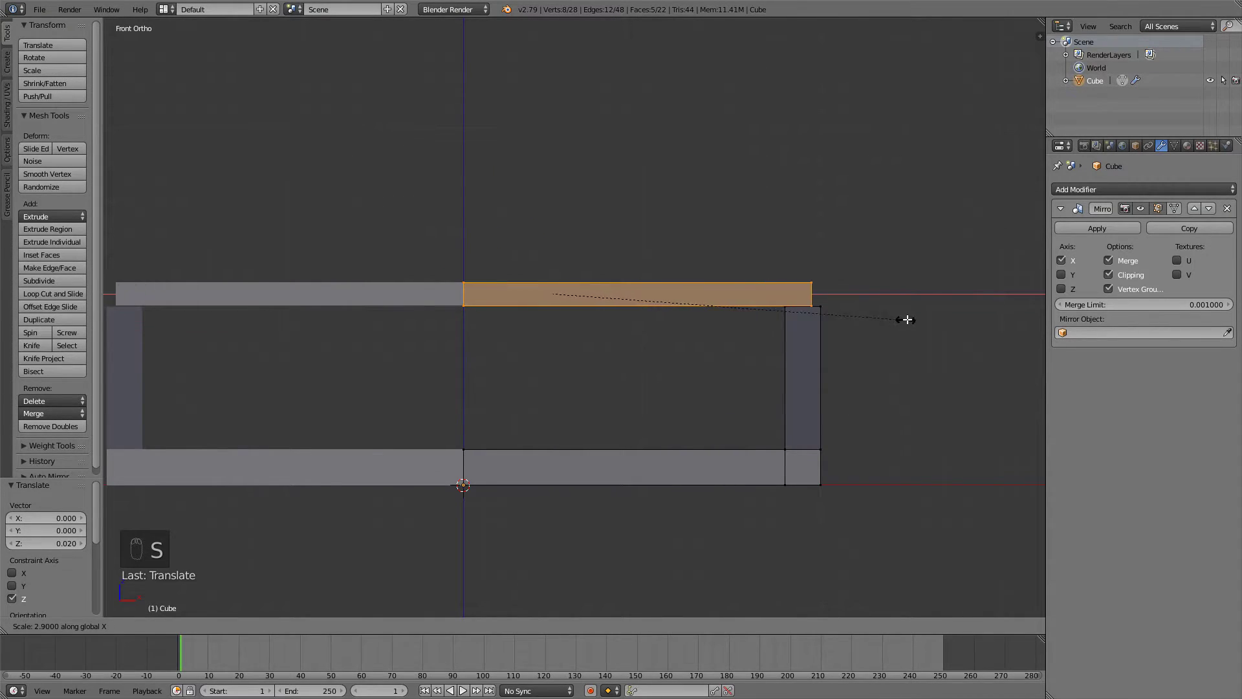
click(916, 319)
middle_drag(915, 319, 854, 341)
key(z)
key(z)
key(Tab)
key(a)
key(a)
mouse_move(790, 385)
middle_down()
mouse_move(694, 371)
mouse_move(720, 367)
middle_up()
right_click(631, 332)
Step: In Edit Mode, in front view, select the whole seat slab as one linked piece
key(Tab)
key(KP_1)
scroll(943, 252, up, 2)
scroll(735, 290, up, 3)
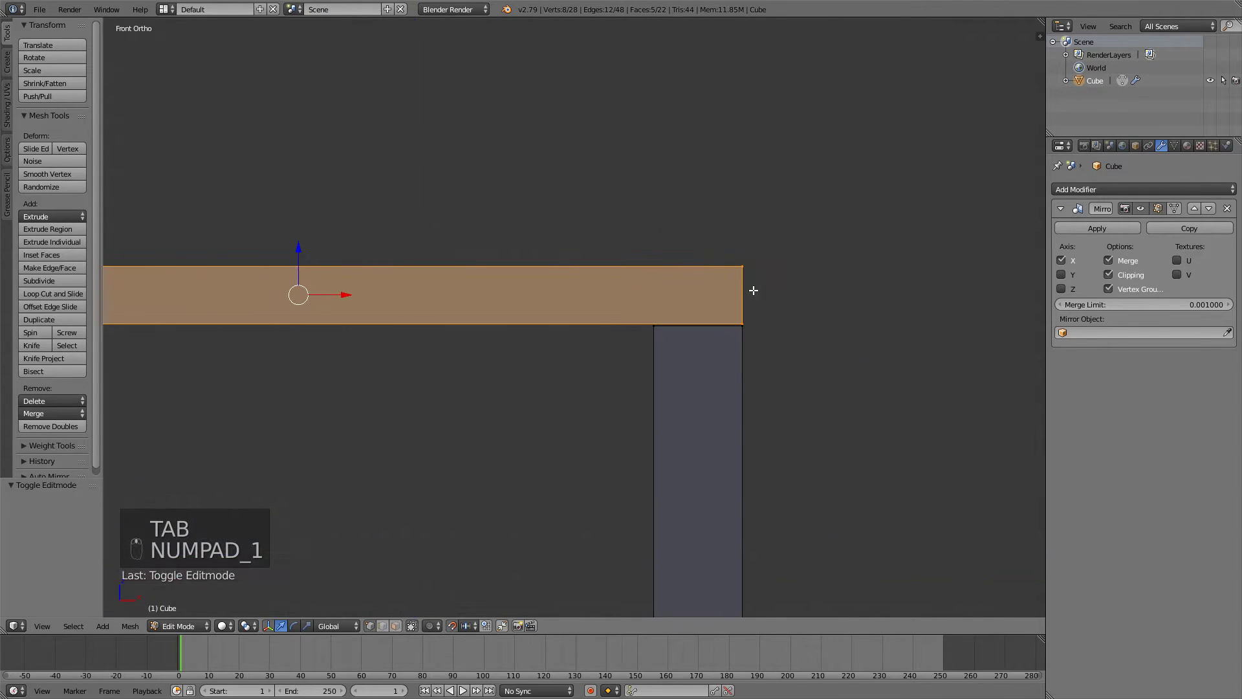
right_click(742, 258)
key(l)
key(g)
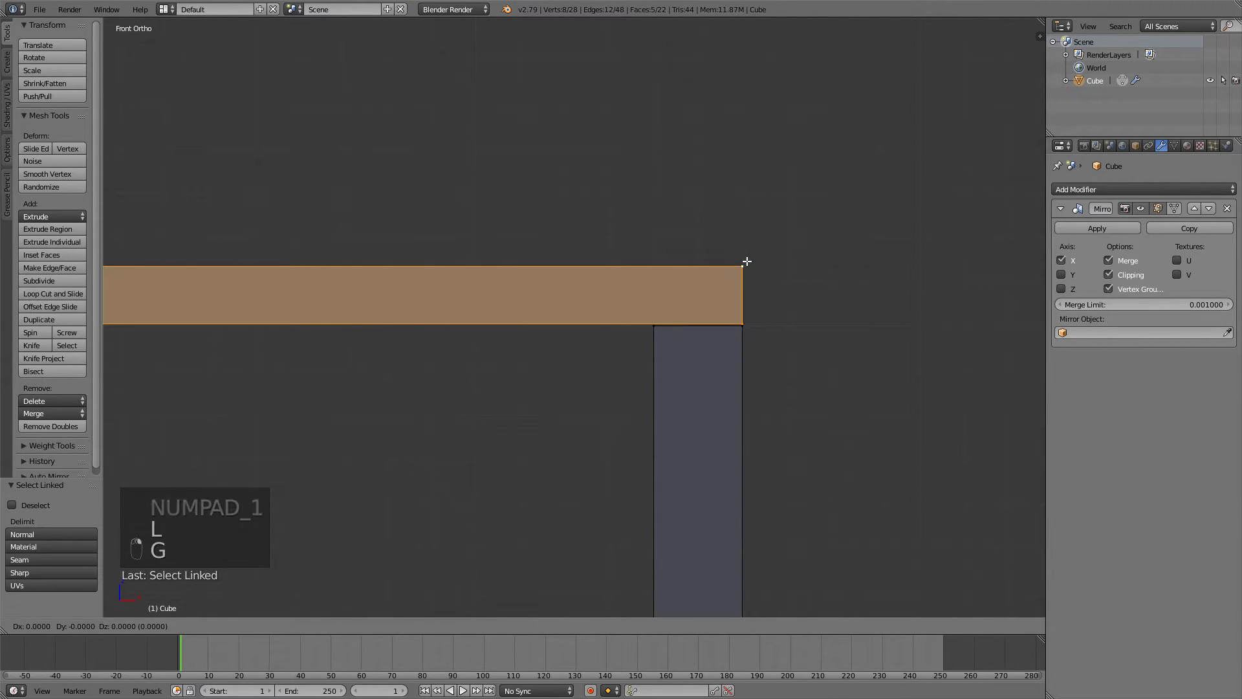
right_click(747, 261)
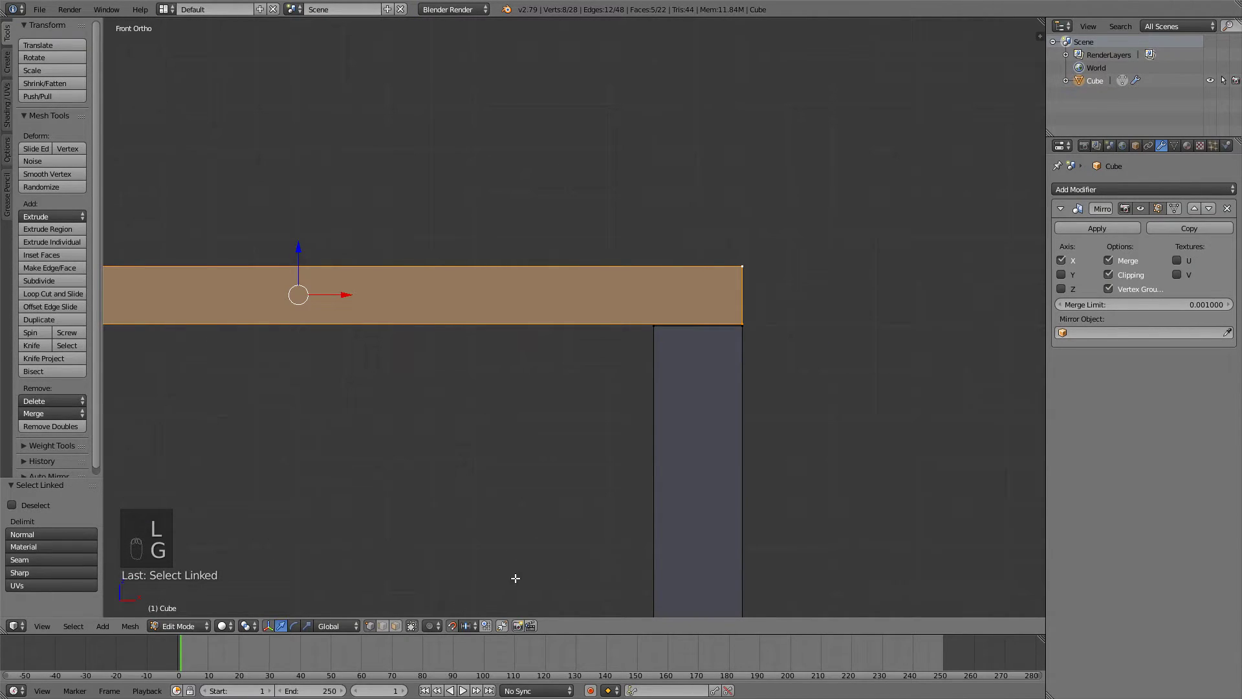
Step: With snapping on, lower the seat slab vertically until it sits flush on the leg tops
key(shift+Tab)
key(g)
middle_click(723, 284)
click(827, 294)
scroll(827, 295, up, 4)
key(g)
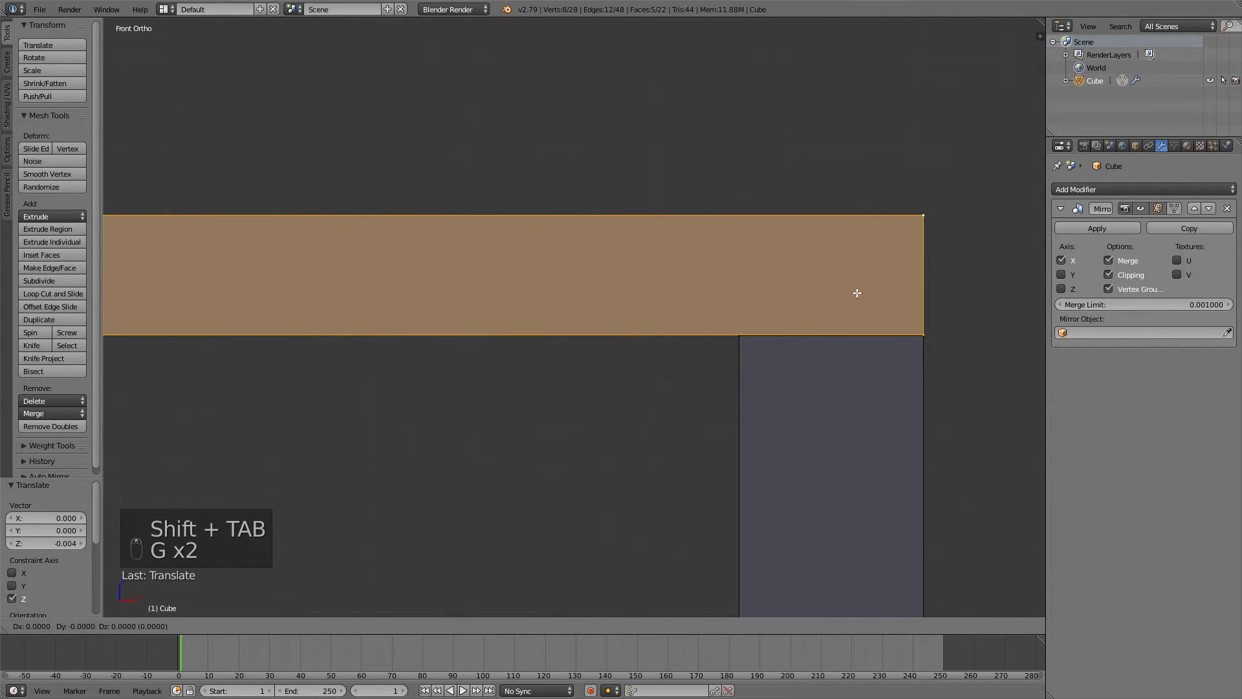
middle_click(858, 294)
click(859, 294)
scroll(727, 309, down, 5)
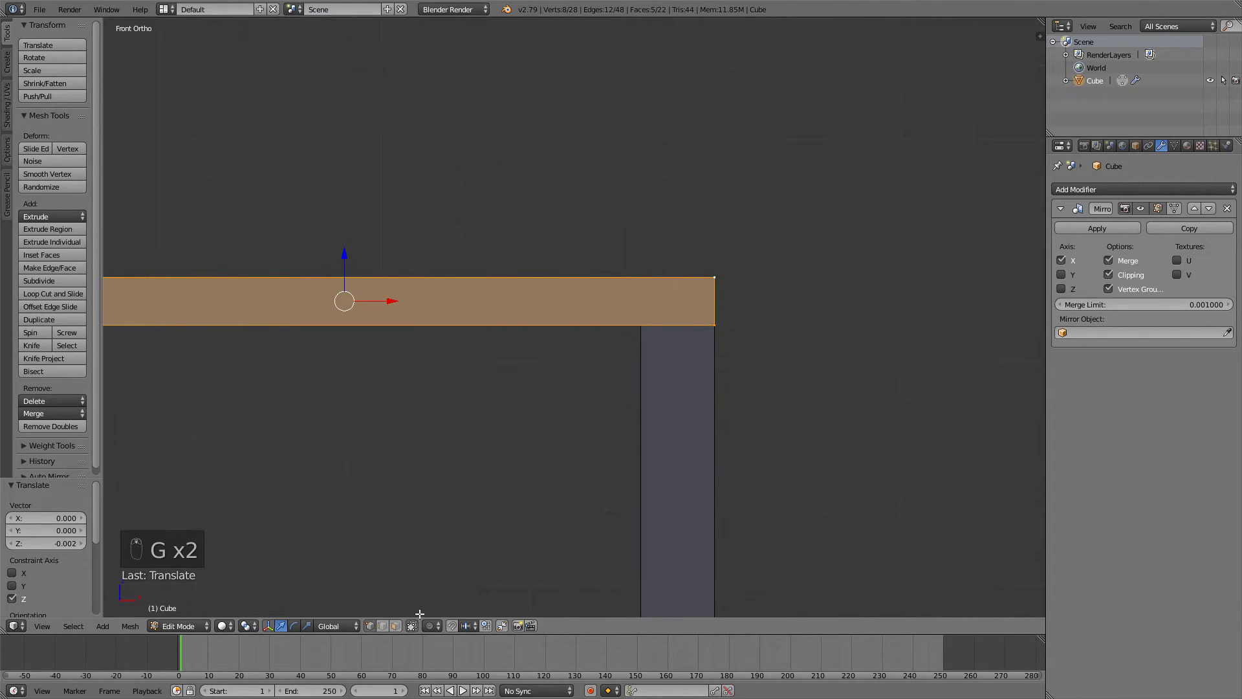
key(shift+Tab)
scroll(514, 415, down, 1)
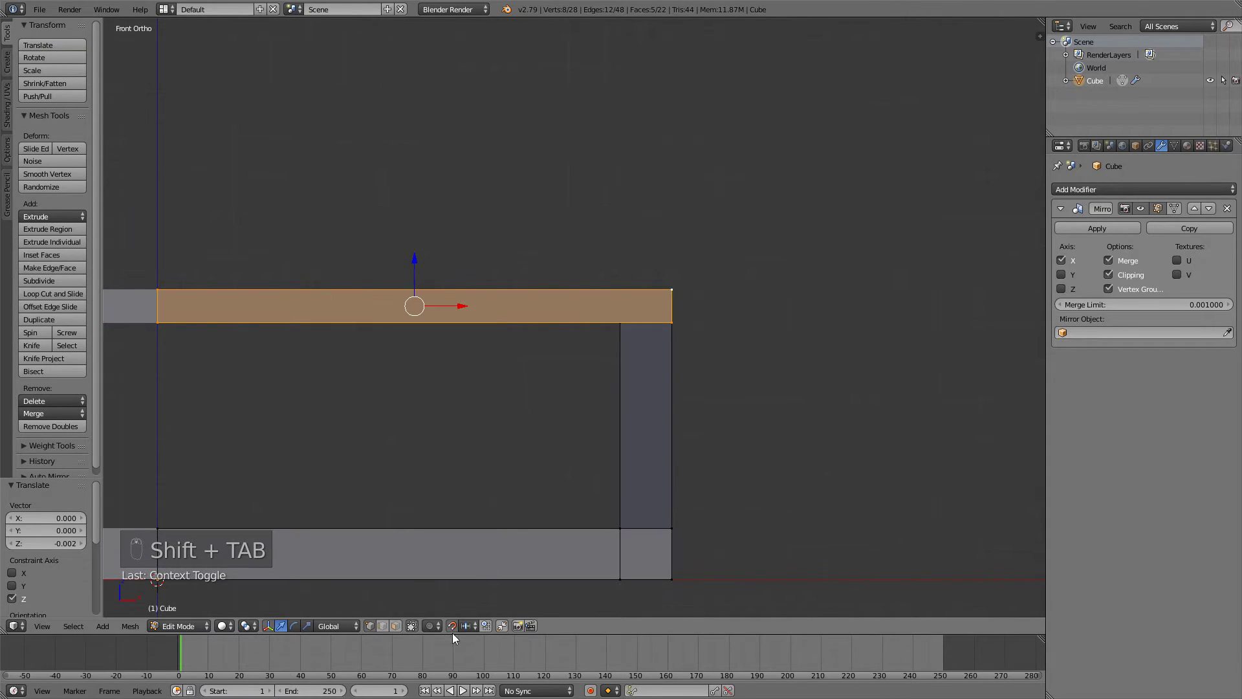
key(KP_3)
Step: In X-ray, select the seat's back-edge vertices and push them outward along Y
key(z)
key(a)
key(c)
click(643, 308)
right_click(666, 320)
scroll(667, 320, up, 2)
key(g)
key(y)
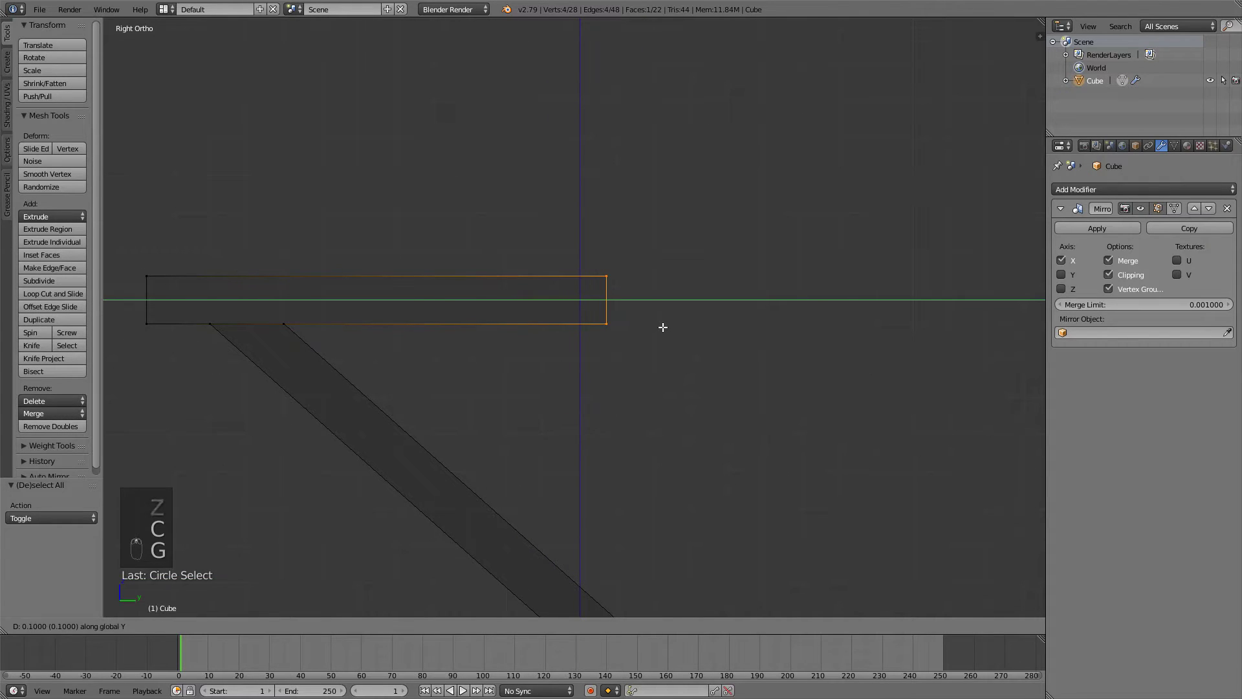
click(663, 327)
scroll(661, 389, down, 2)
scroll(625, 339, up, 3)
key(g)
click(706, 286)
scroll(706, 287, down, 1)
Step: Select the seat's front-end vertices and slide them along Y to span the leg depth
scroll(647, 310, down, 5)
scroll(585, 331, down, 2)
ctrl+scroll(595, 334, up, 4)
right_click(483, 286)
key(c)
click(485, 312)
right_click(486, 313)
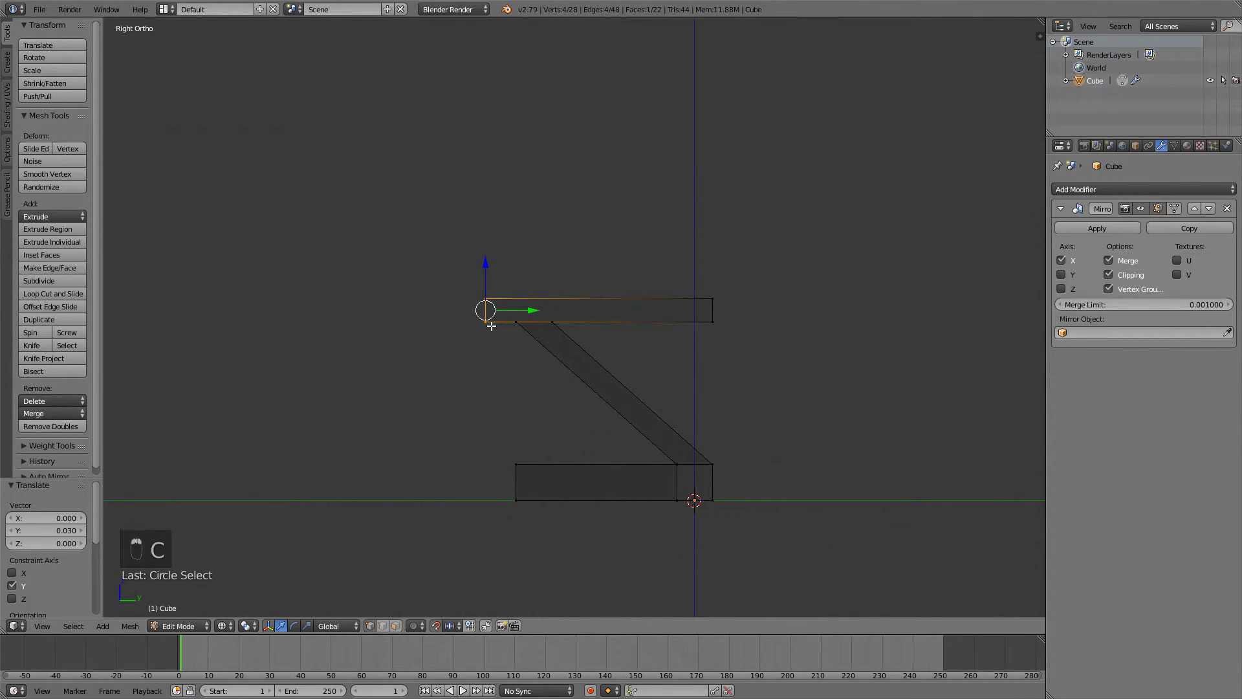
scroll(492, 317, up, 3)
key(g)
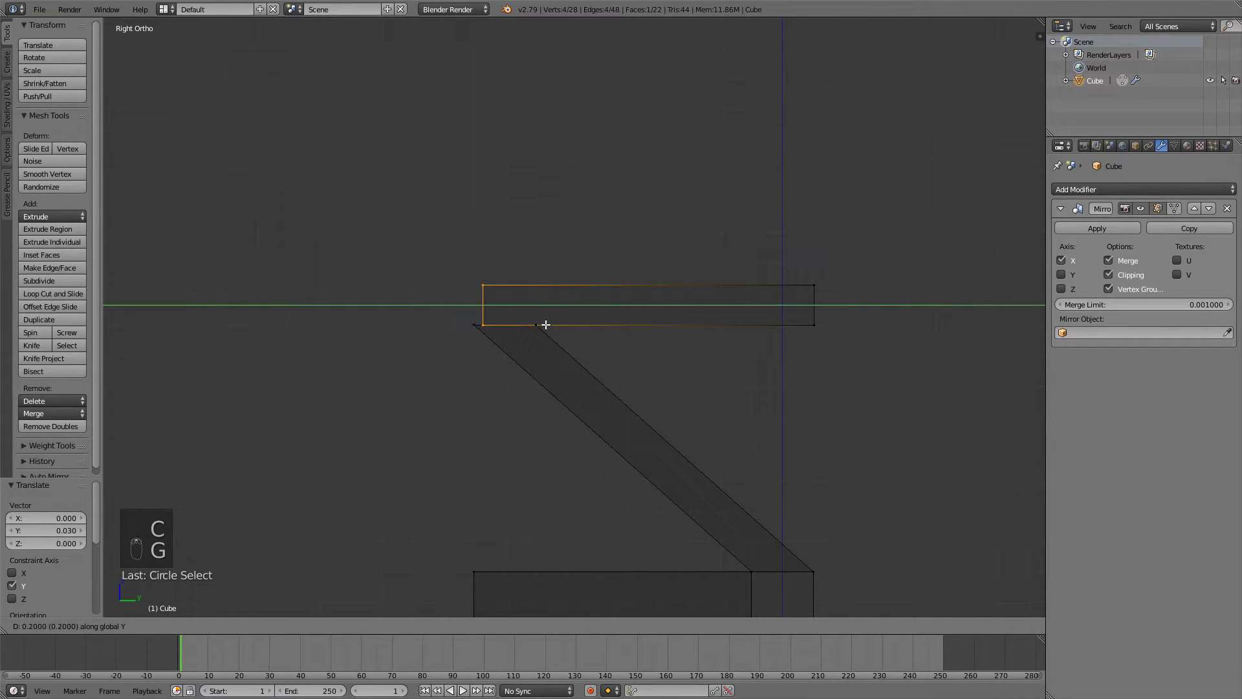
click(542, 325)
scroll(517, 322, up, 1)
scroll(666, 316, up, 5)
key(g)
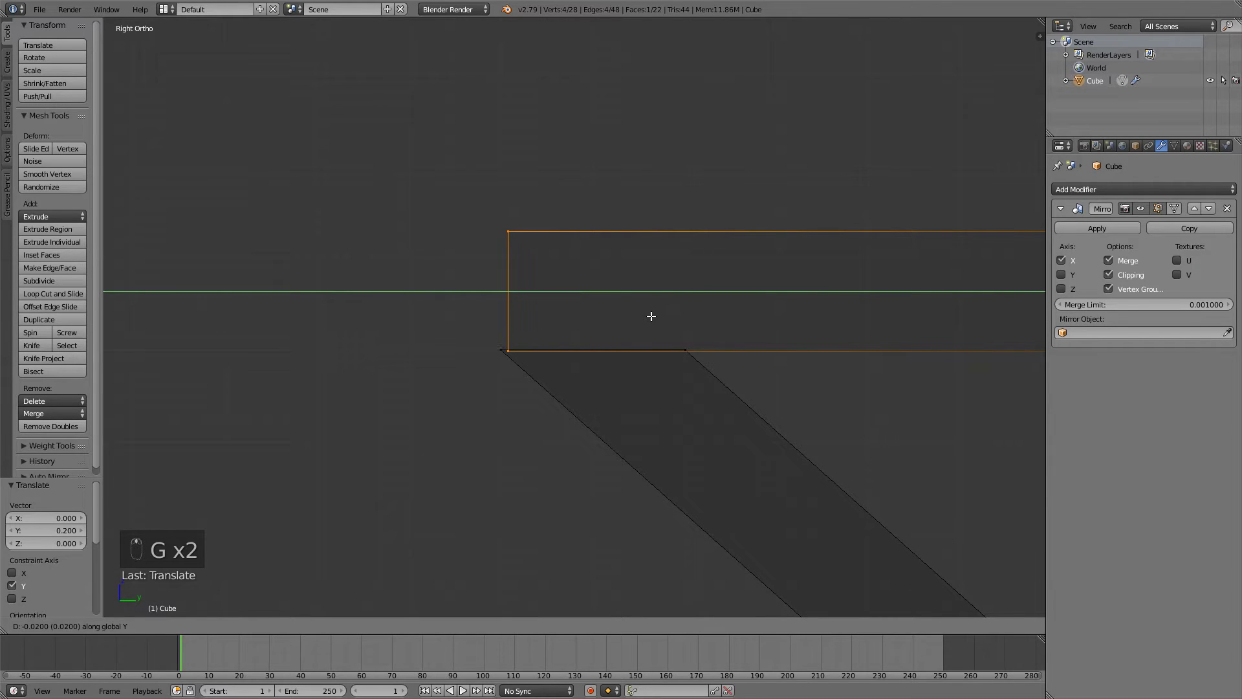
click(477, 313)
Step: Deselect all, return to Object Mode, and inspect the bench frame in solid shading
key(a)
scroll(504, 343, up, 1)
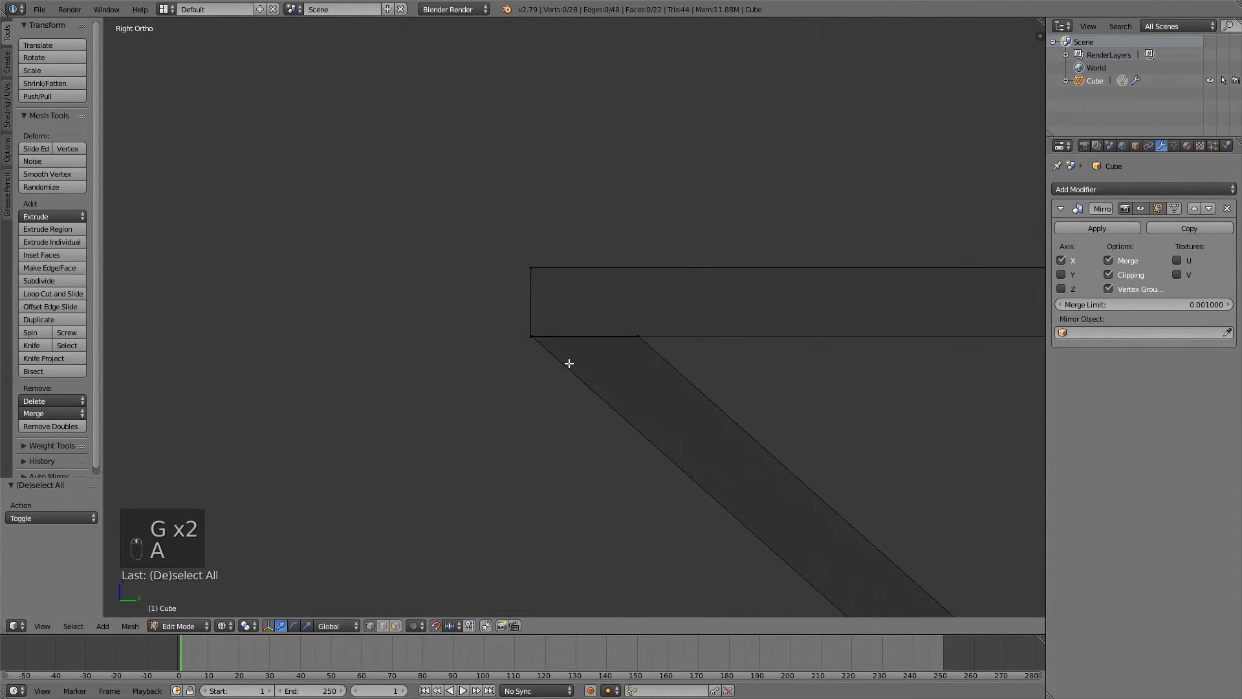
key(Tab)
key(a)
middle_drag(558, 366, 658, 383)
key(a)
key(a)
key(z)
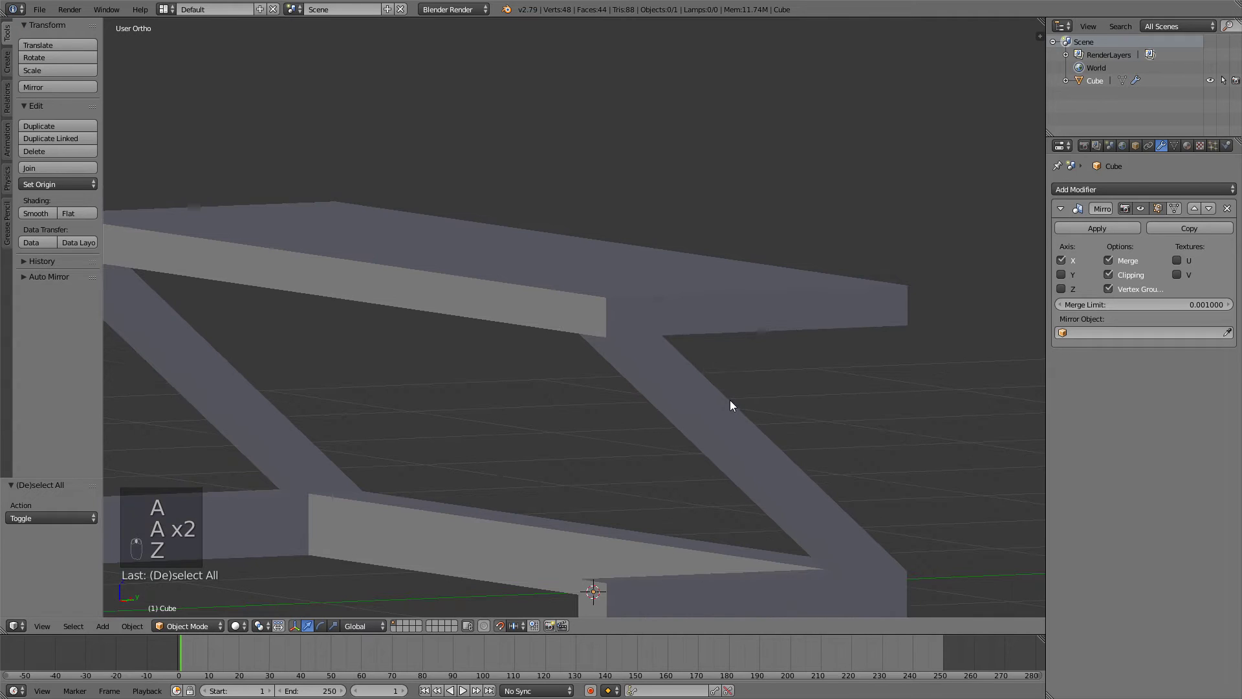
key(KP_1)
Step: In side view Edit Mode, add a loop cut across the seat bar near its back end
key(KP_3)
key(Tab)
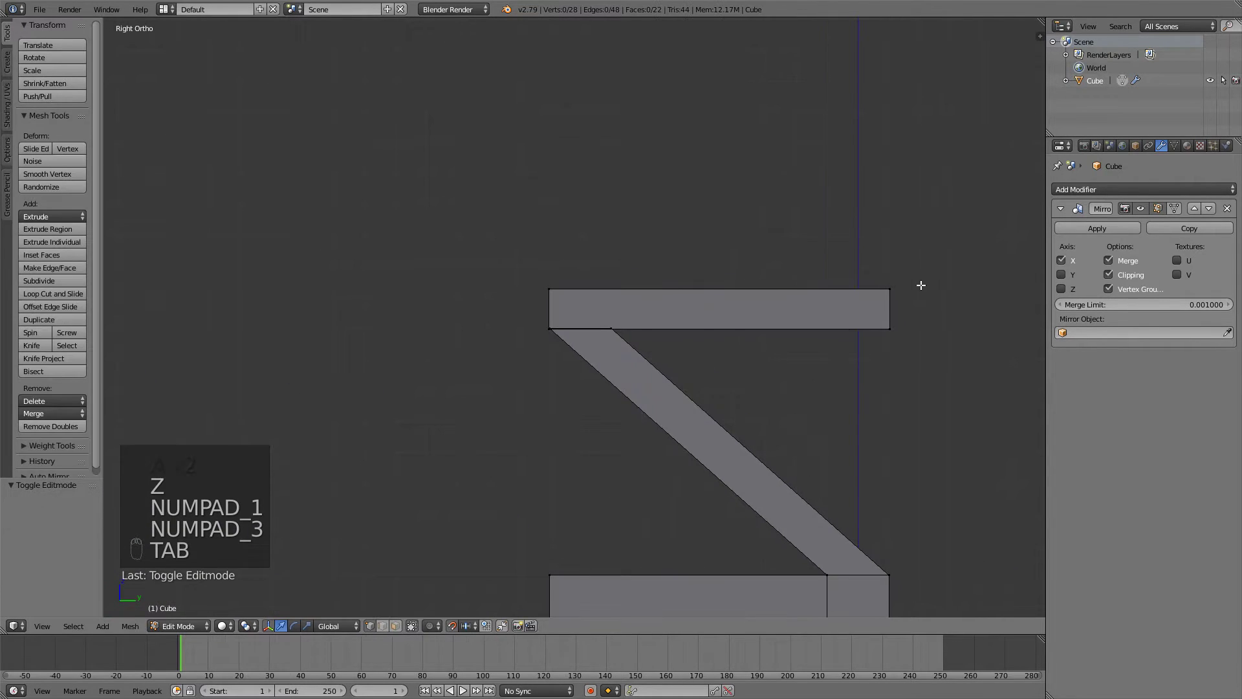
ctrl+scroll(740, 304, down, 3)
key(ctrl+r)
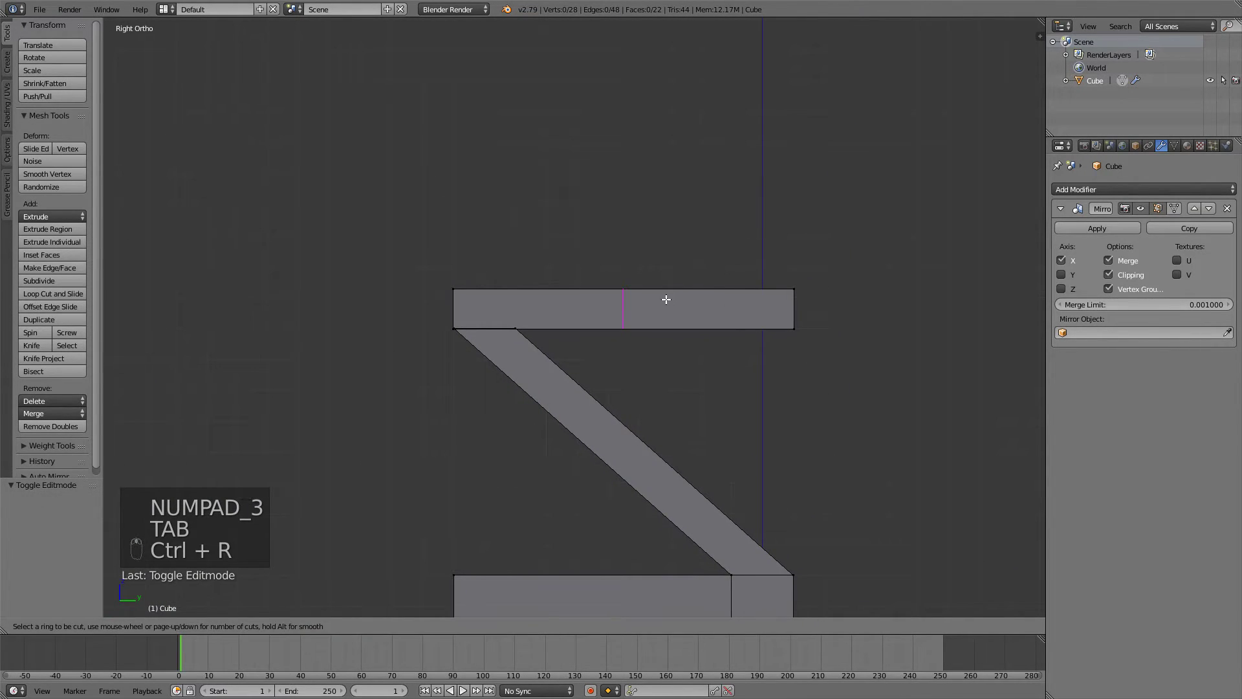
click(666, 299)
click(779, 299)
middle_drag(779, 300, 776, 308)
Step: Extrude the seat's rear top face upward into a backrest and tilt its top backward
key(ctrl+Tab)
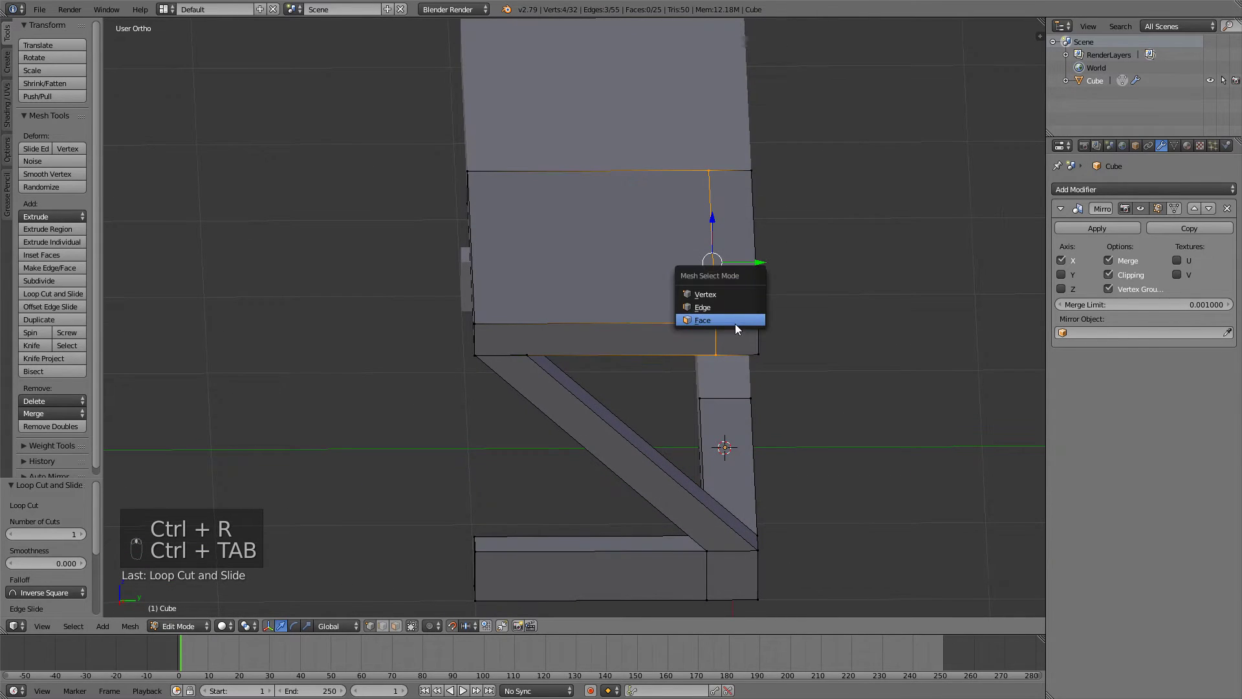
click(735, 325)
right_click(778, 216)
key(KP_3)
key(e)
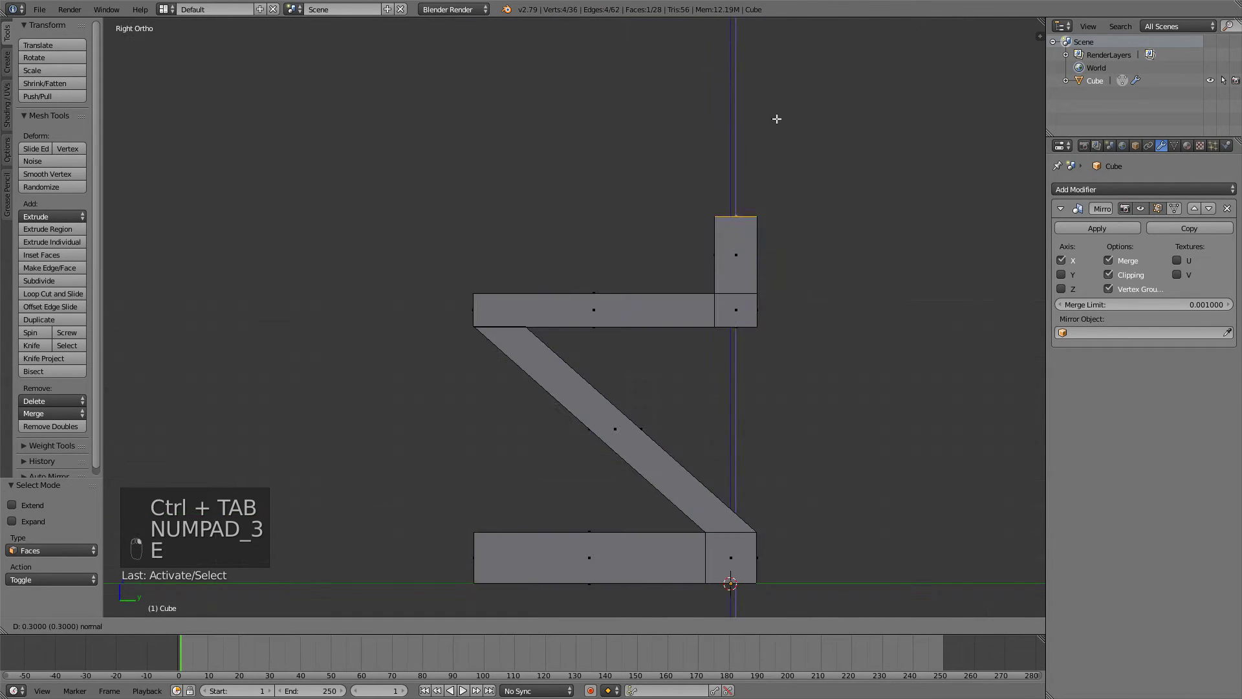
click(777, 44)
key(g)
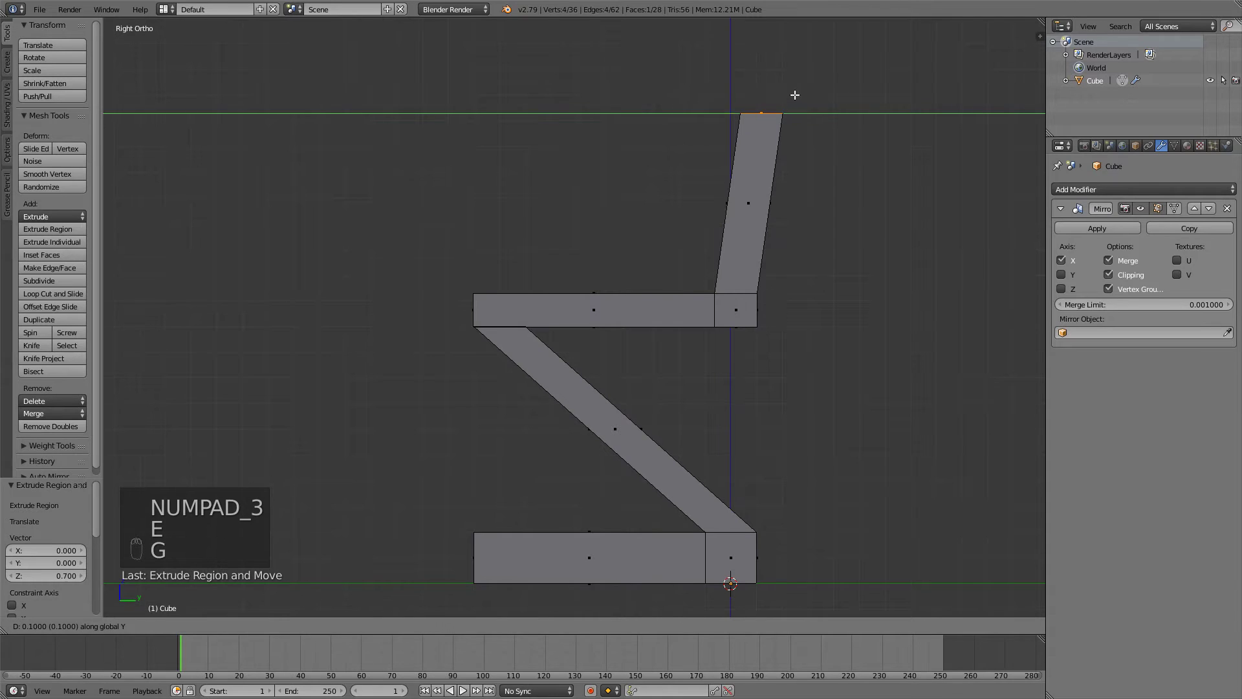
click(797, 97)
key(z)
key(Tab)
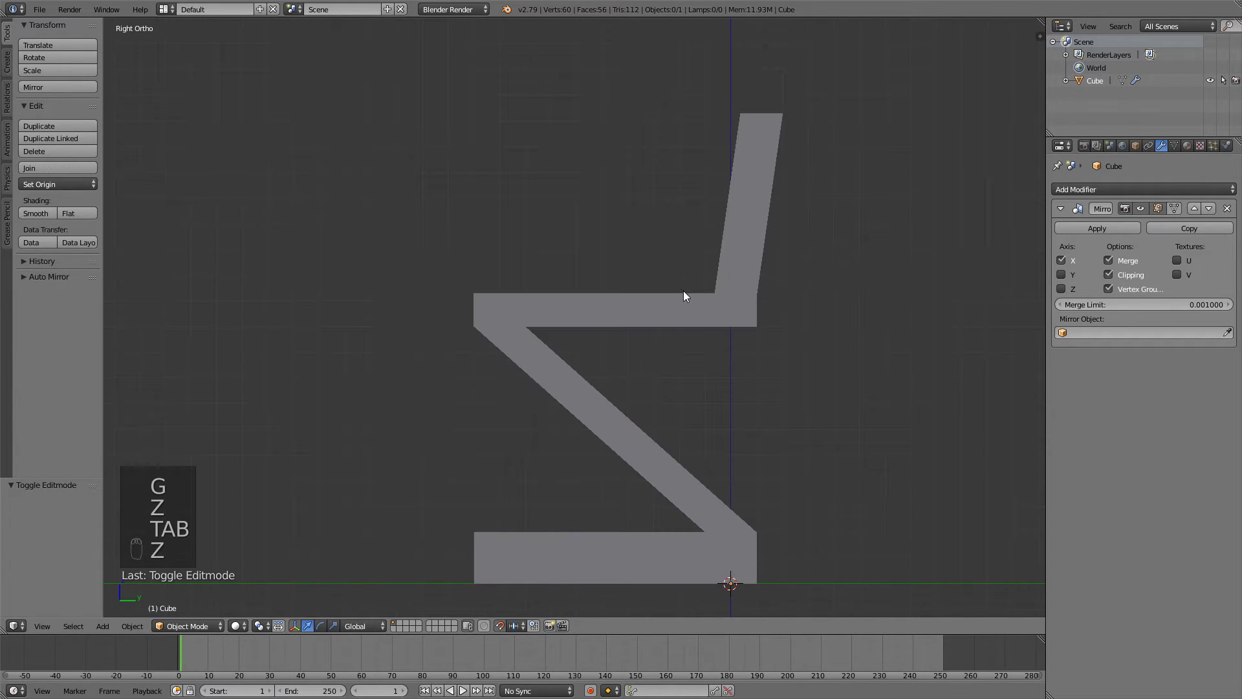
mouse_move(686, 293)
middle_down()
mouse_move(721, 324)
mouse_move(585, 313)
mouse_move(813, 300)
mouse_move(525, 314)
mouse_move(716, 324)
mouse_move(441, 319)
mouse_move(568, 305)
middle_up()
Step: Create two material slots on the bench, named mat1 and mat2
right_click(559, 306)
click(1188, 146)
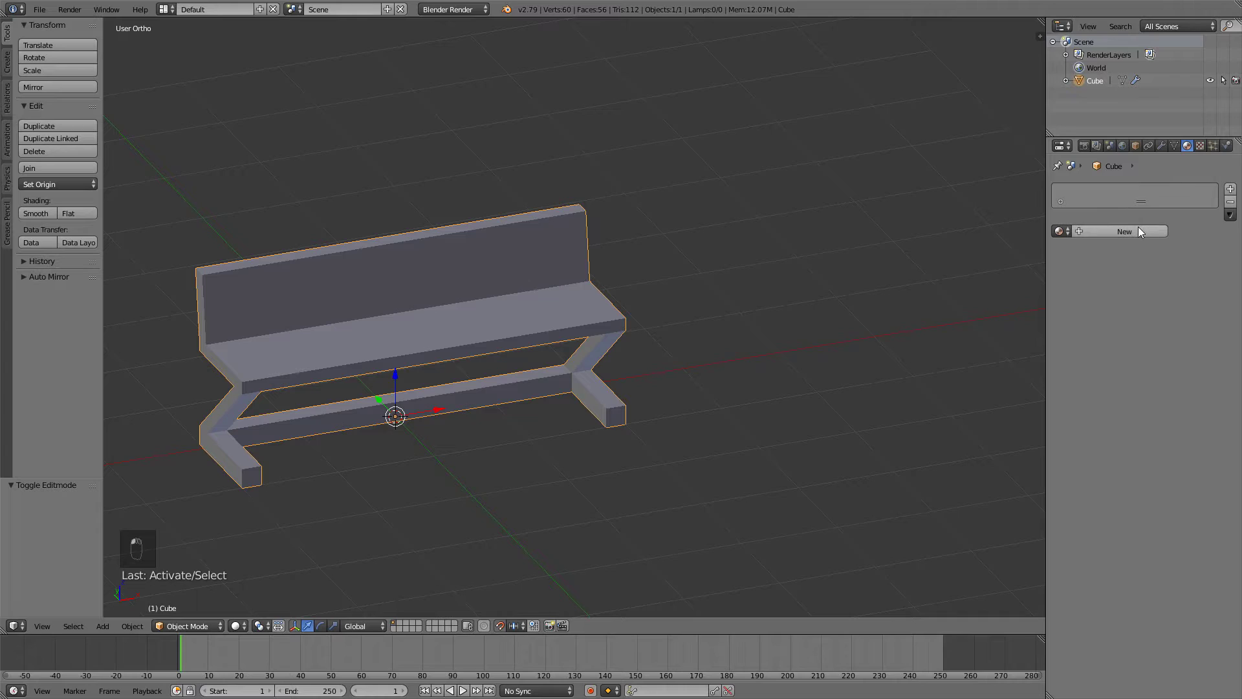
click(1132, 231)
click(1220, 188)
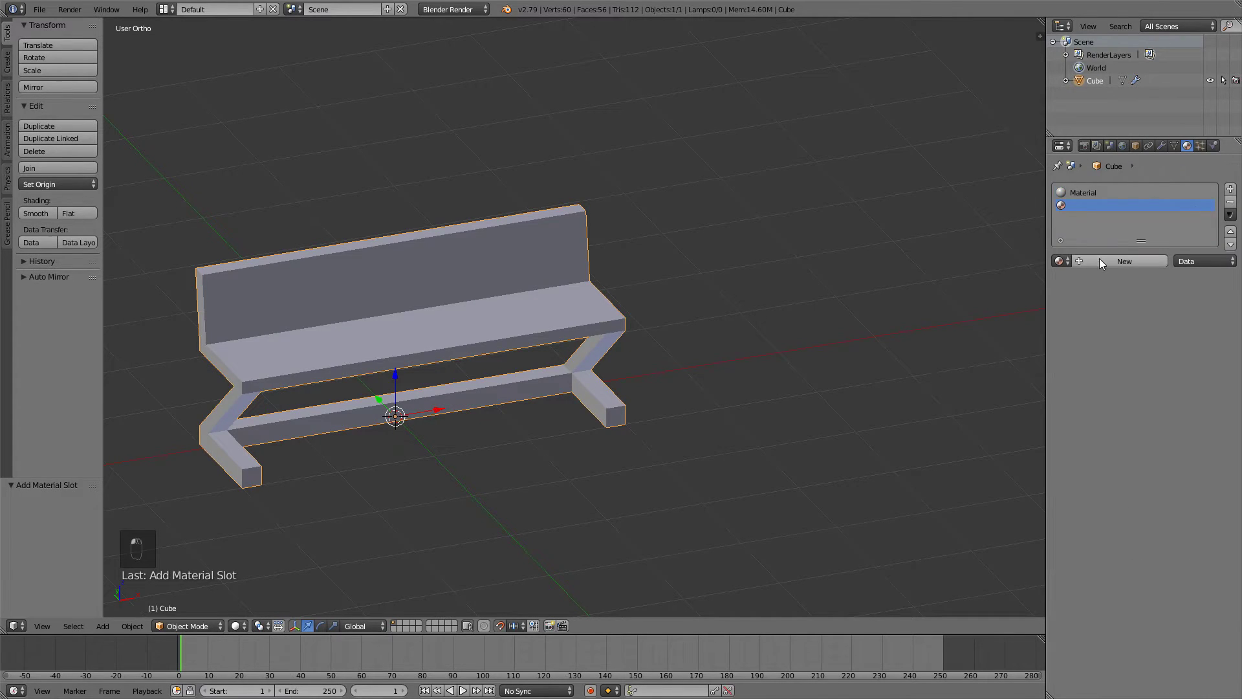
click(1100, 259)
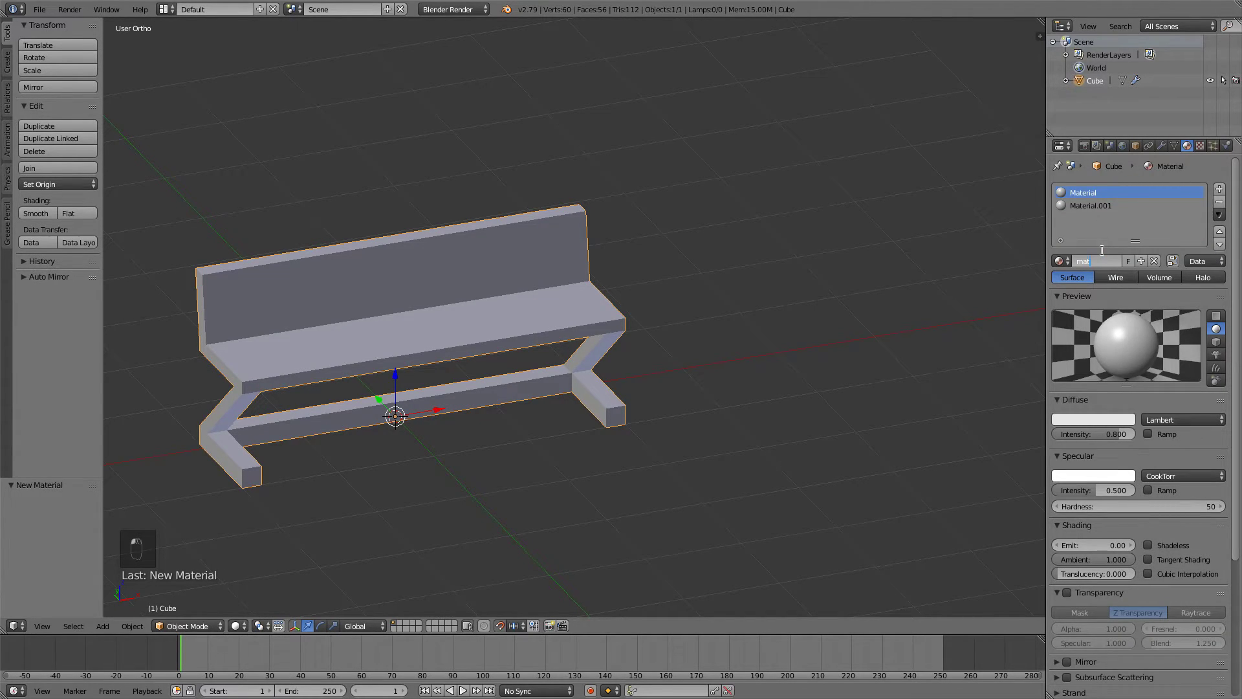
text(1)
key(Return)
click(1111, 206)
text(mat2)
key(Return)
Step: Assign mat2 to the linked seat-and-backrest section in Edit Mode
key(Tab)
middle_drag(638, 311, 558, 249)
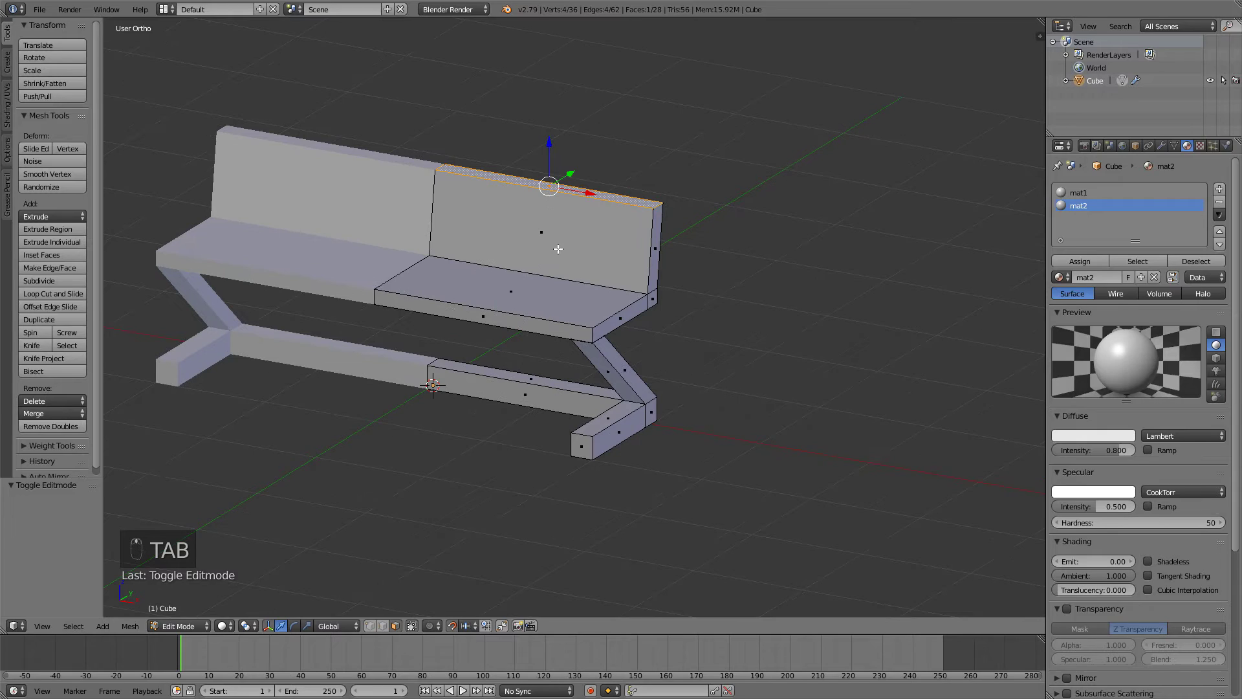
key(l)
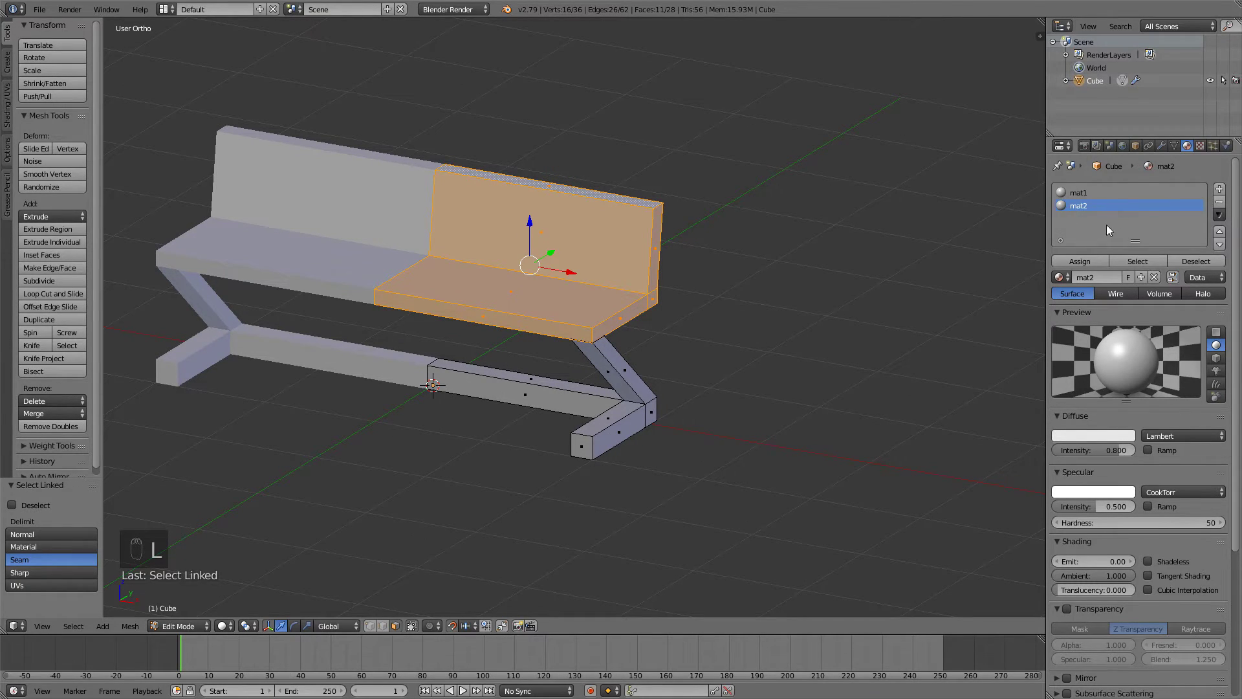
click(1080, 261)
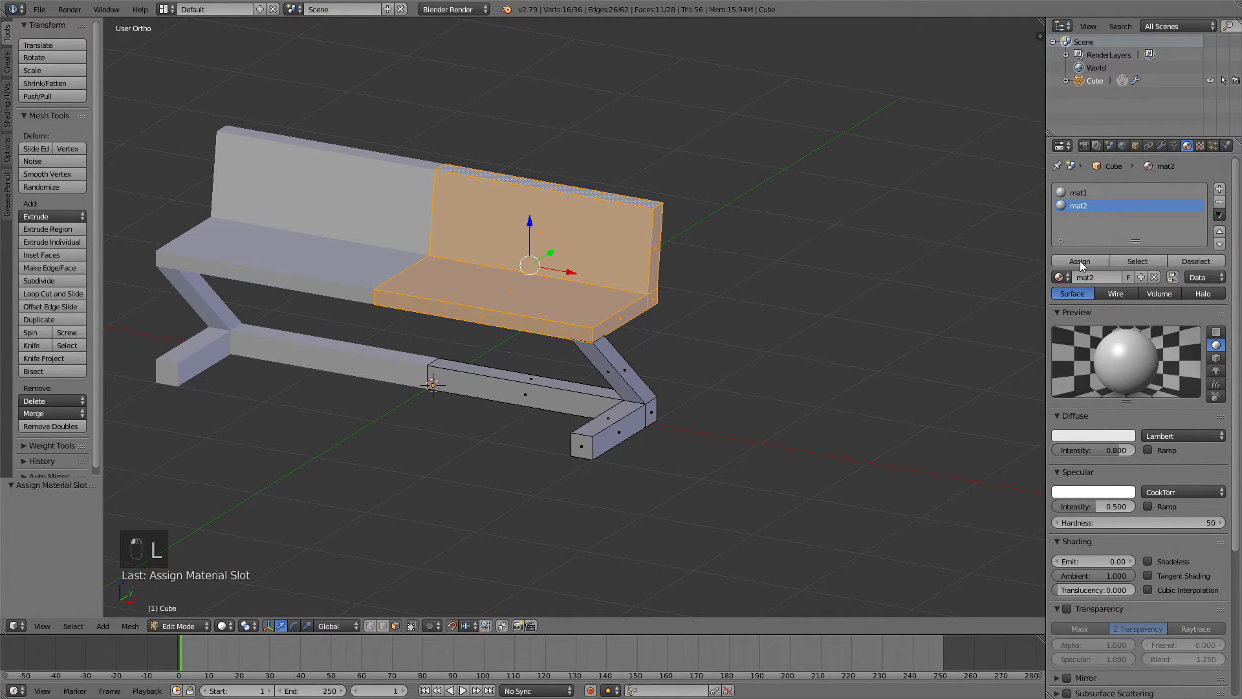
Step: Rename the Cube object to bench in the Outliner
double_click(1100, 82)
text(bench)
key(Return)
Step: Select the whole bench and rotate it -90° about X
key(Tab)
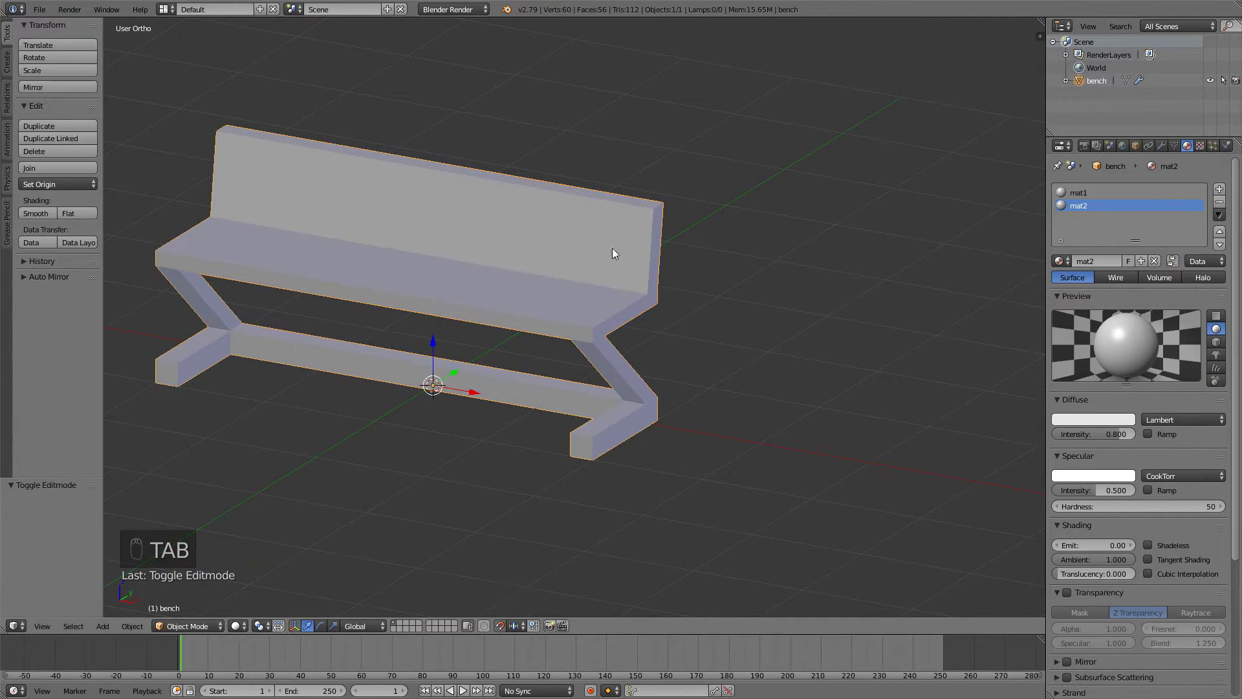
key(a)
key(a)
middle_drag(581, 248, 311, 278)
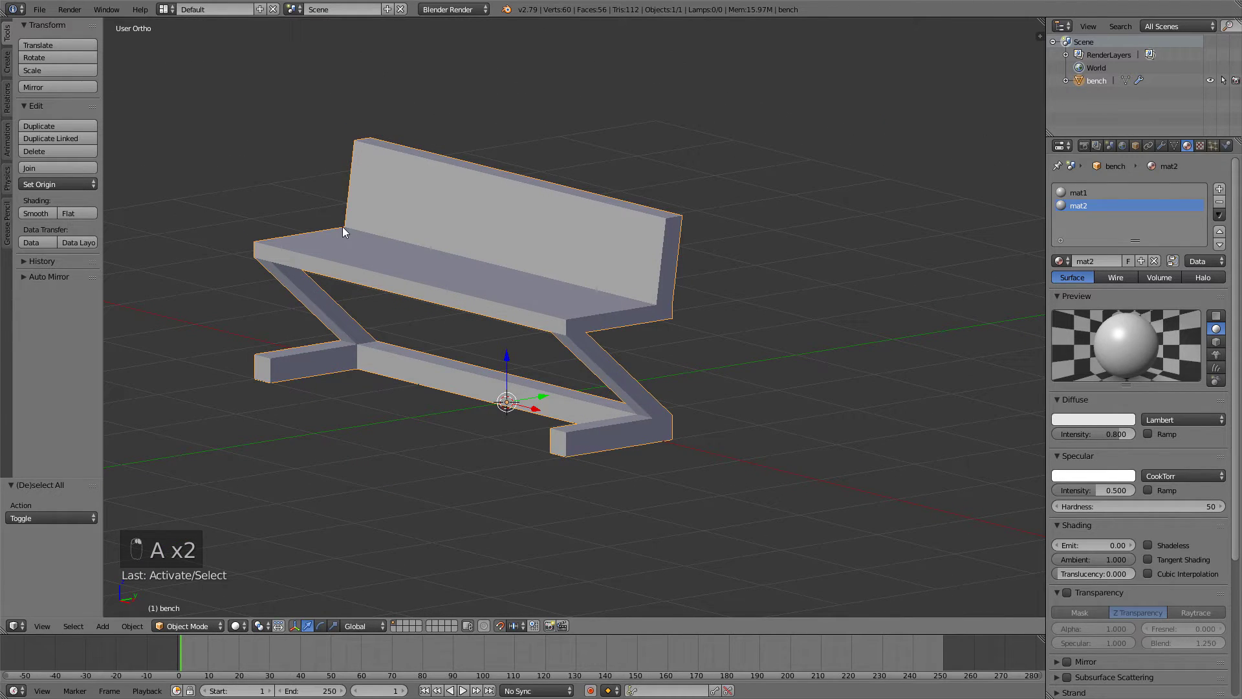
shift+middle_drag(343, 228, 455, 250)
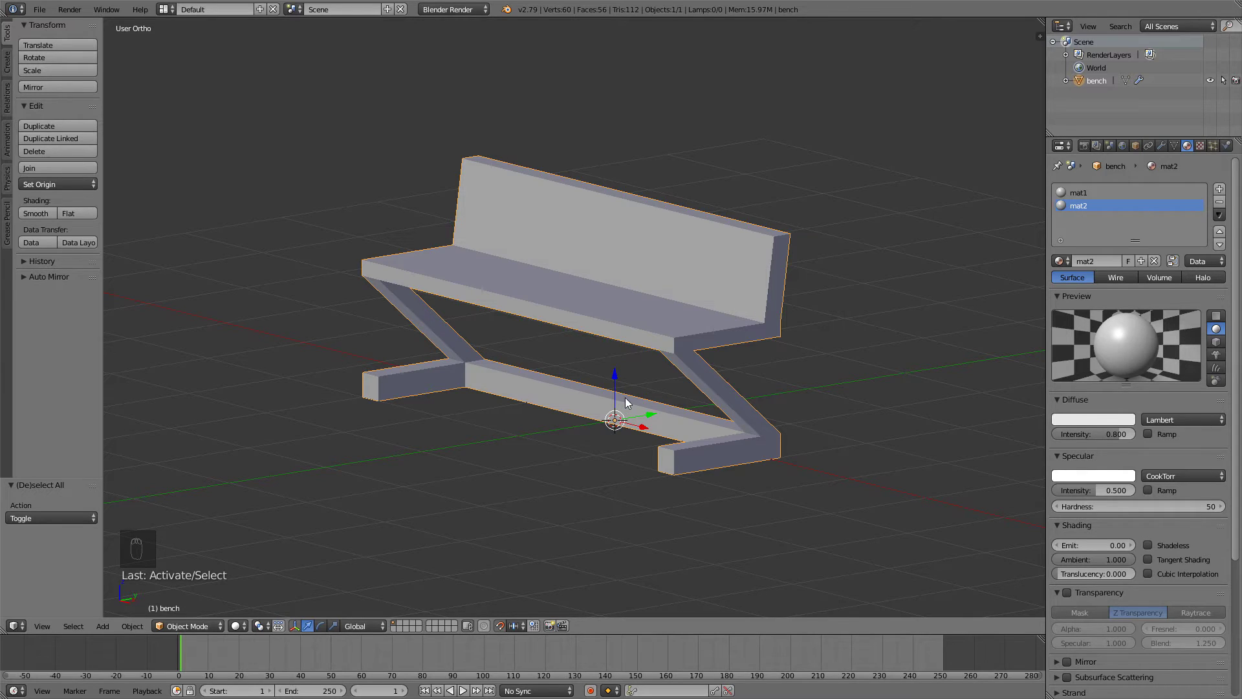
text(rx-90)
key(Return)
Step: Apply location, rotation and scale, then rotate the bench 90° about X back upright
key(ctrl+a)
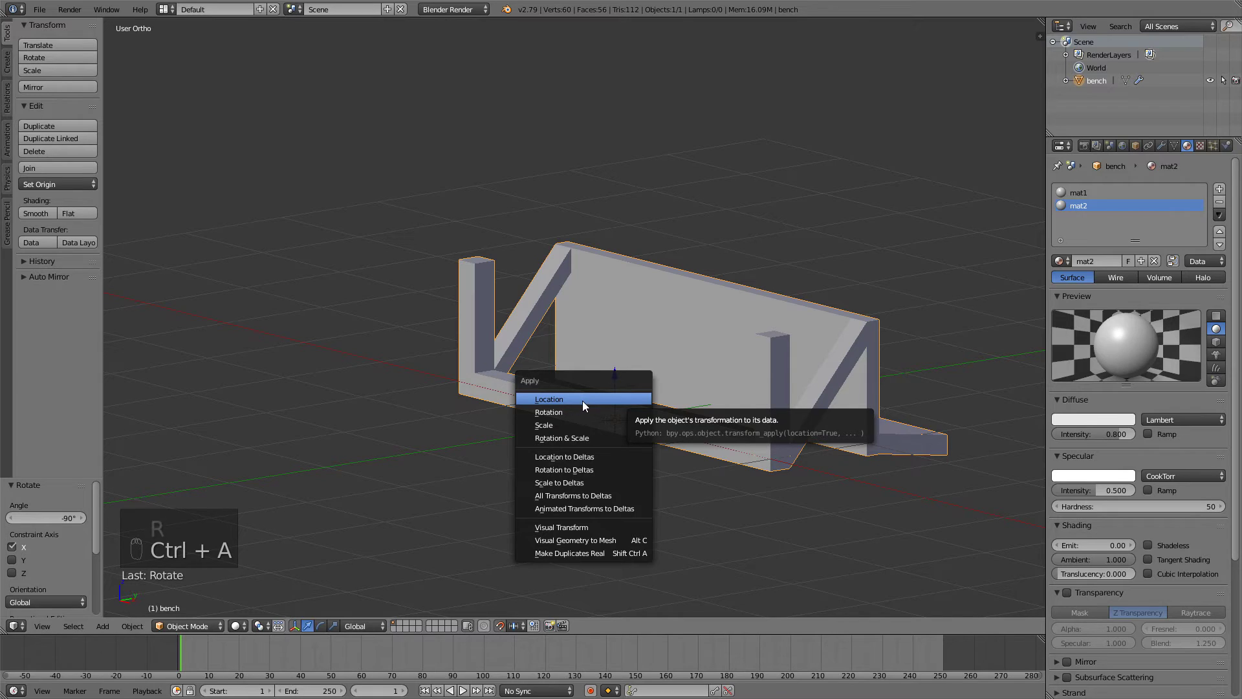
click(561, 400)
key(ctrl+a)
click(532, 422)
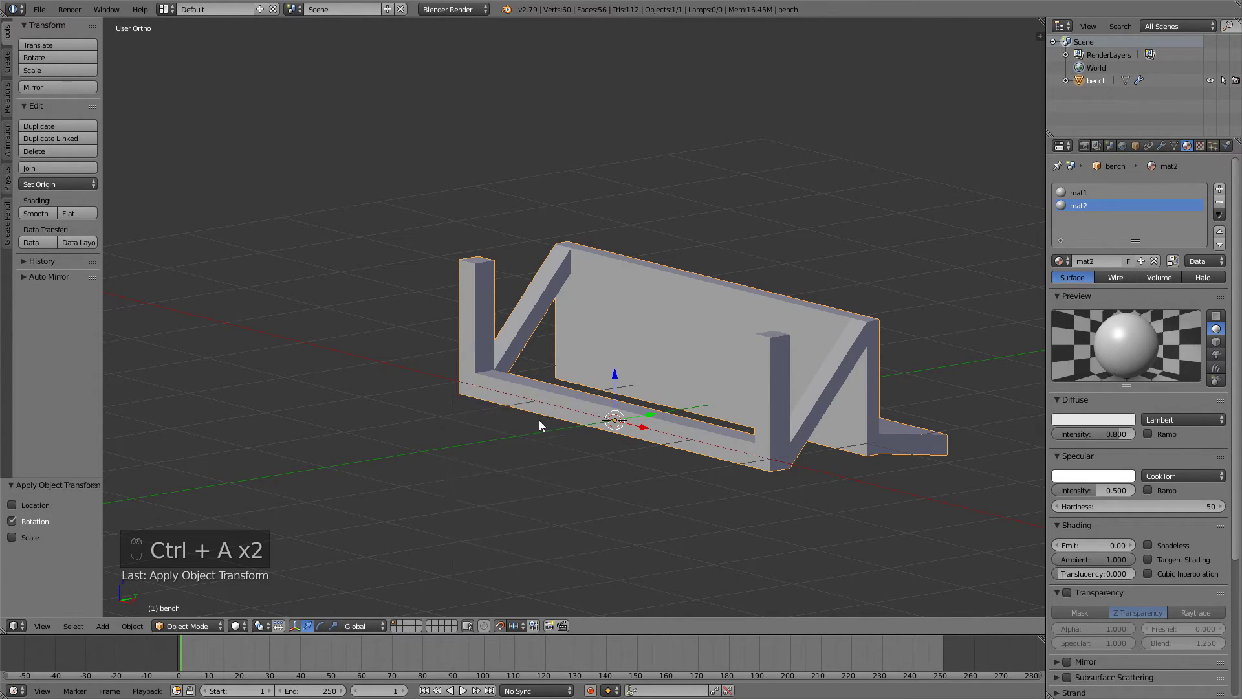
key(ctrl+a)
click(515, 435)
text(rx90)
key(Return)
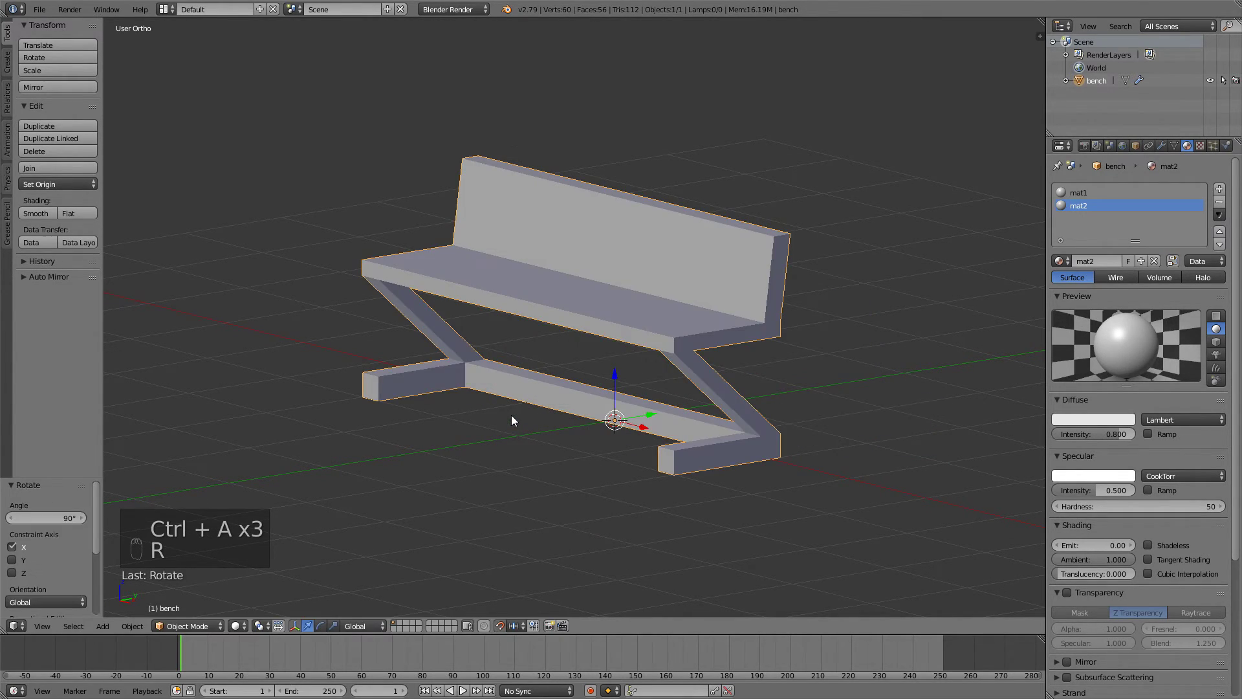
Step: Export the bench as bench.fbx in the ASSETS folder with Selected Objects only
click(39, 9)
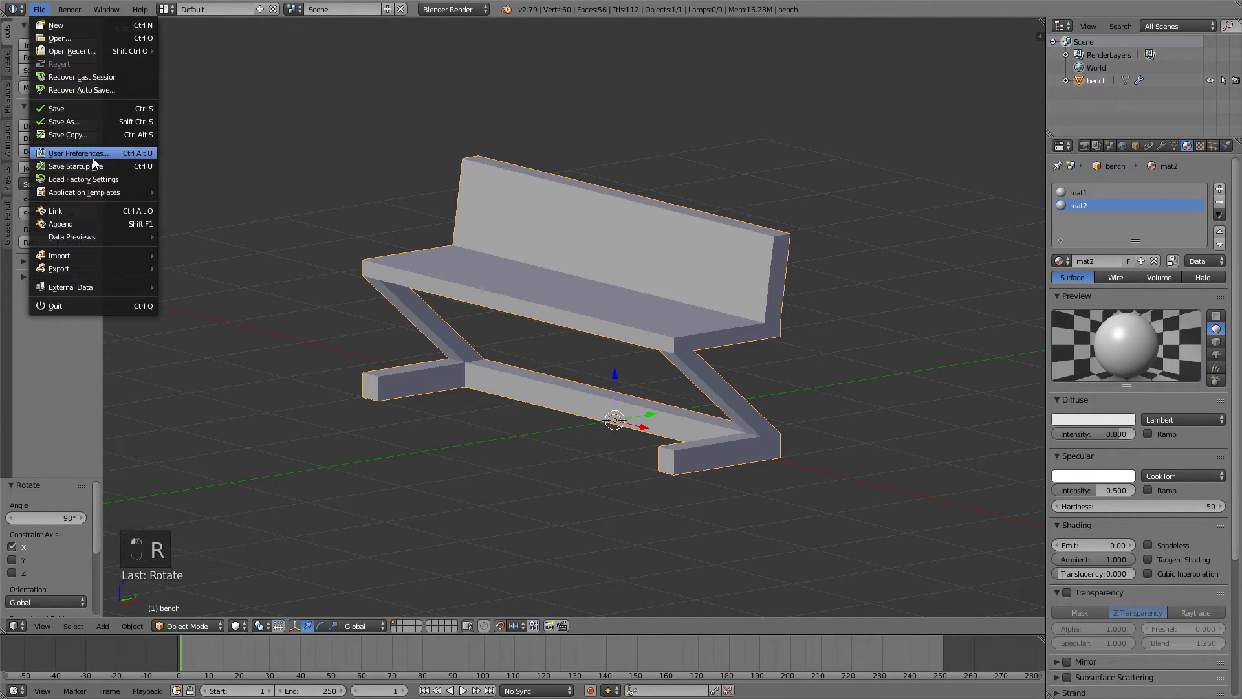
mouse_move(59, 268)
click(213, 295)
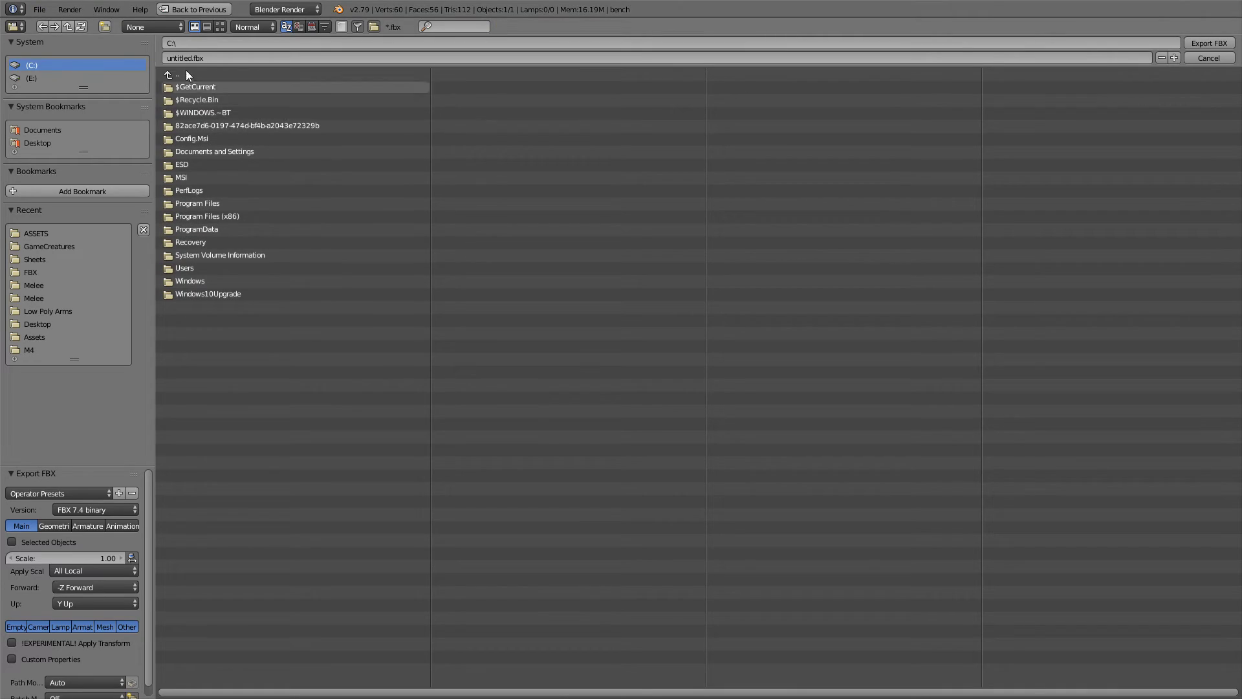
click(43, 234)
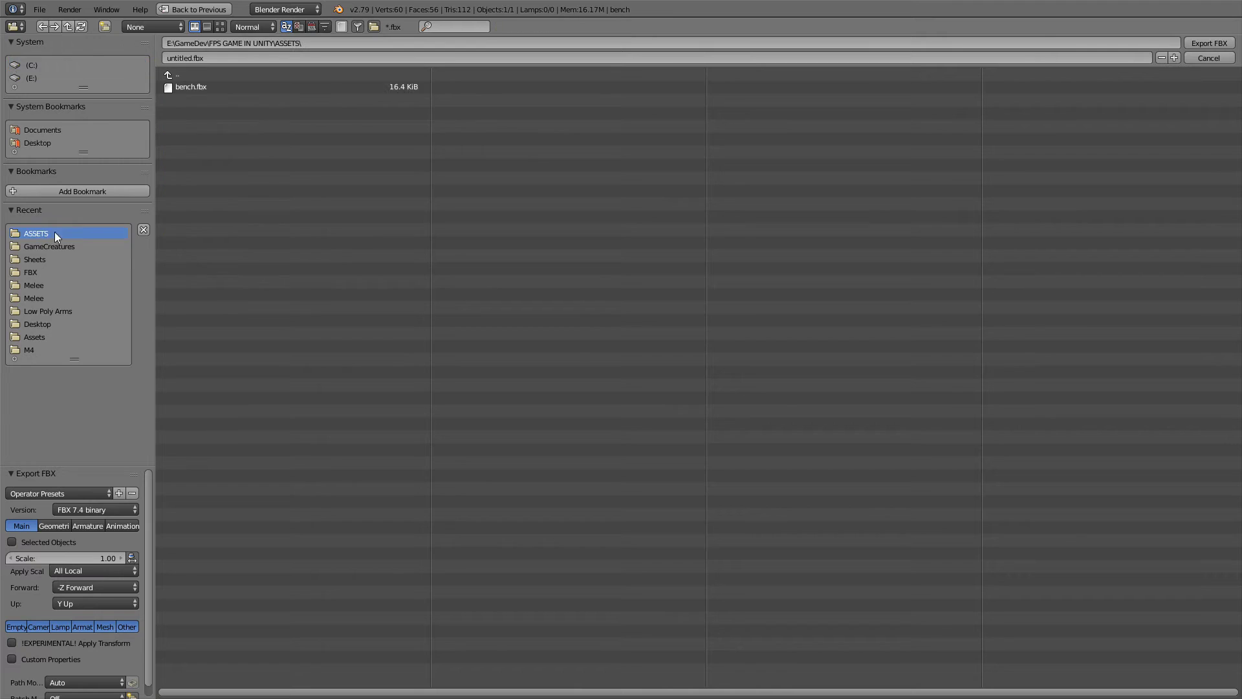
click(183, 74)
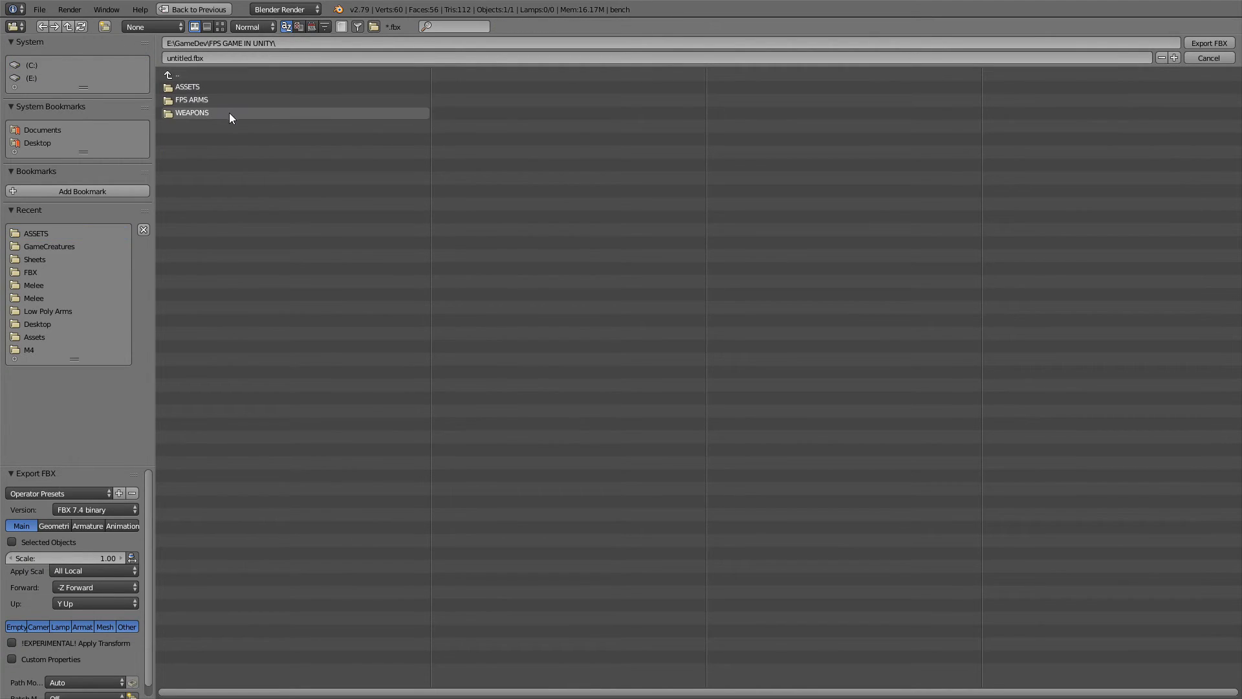
click(208, 87)
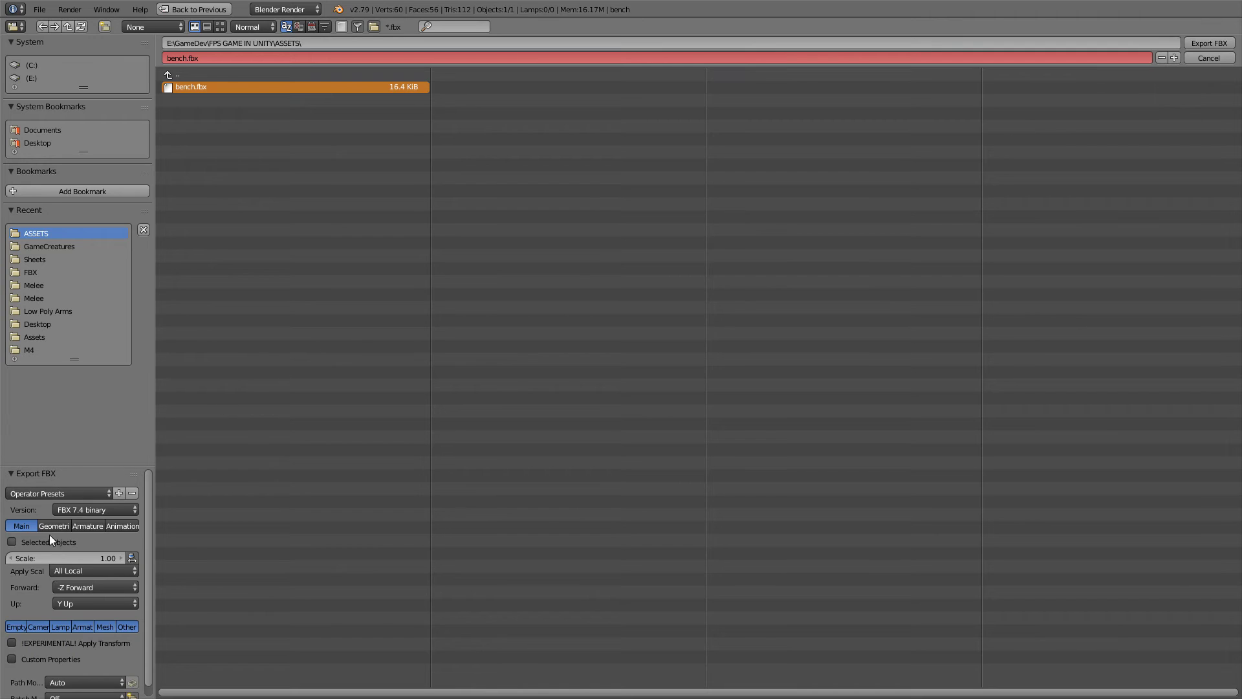
click(25, 542)
Step: Complete the FBX export, then save the scene as bench.blend in ASSETS, replacing the old file
click(1198, 44)
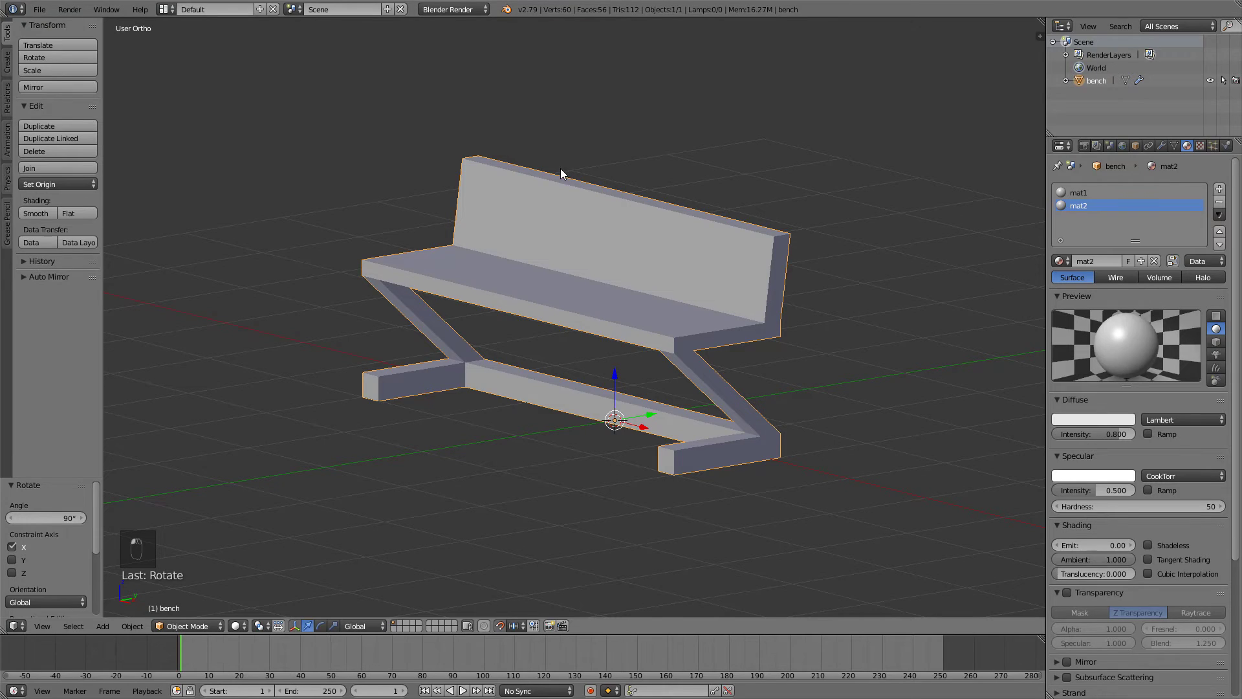
click(40, 9)
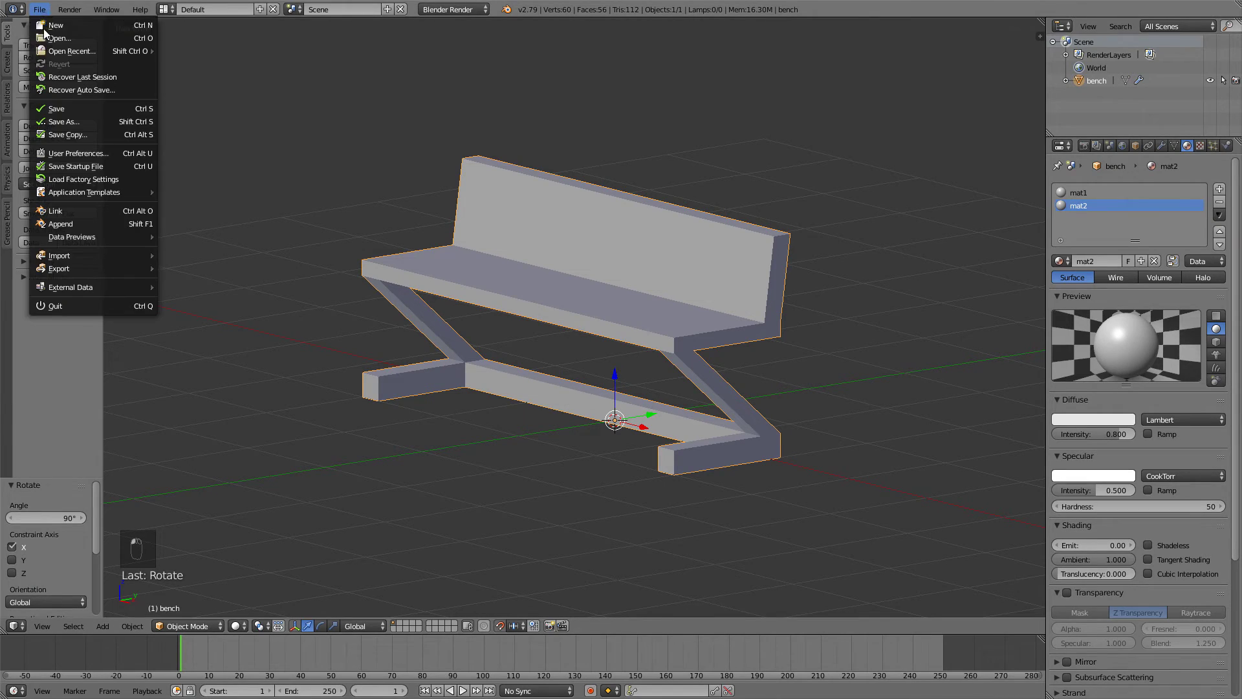
click(64, 122)
click(190, 88)
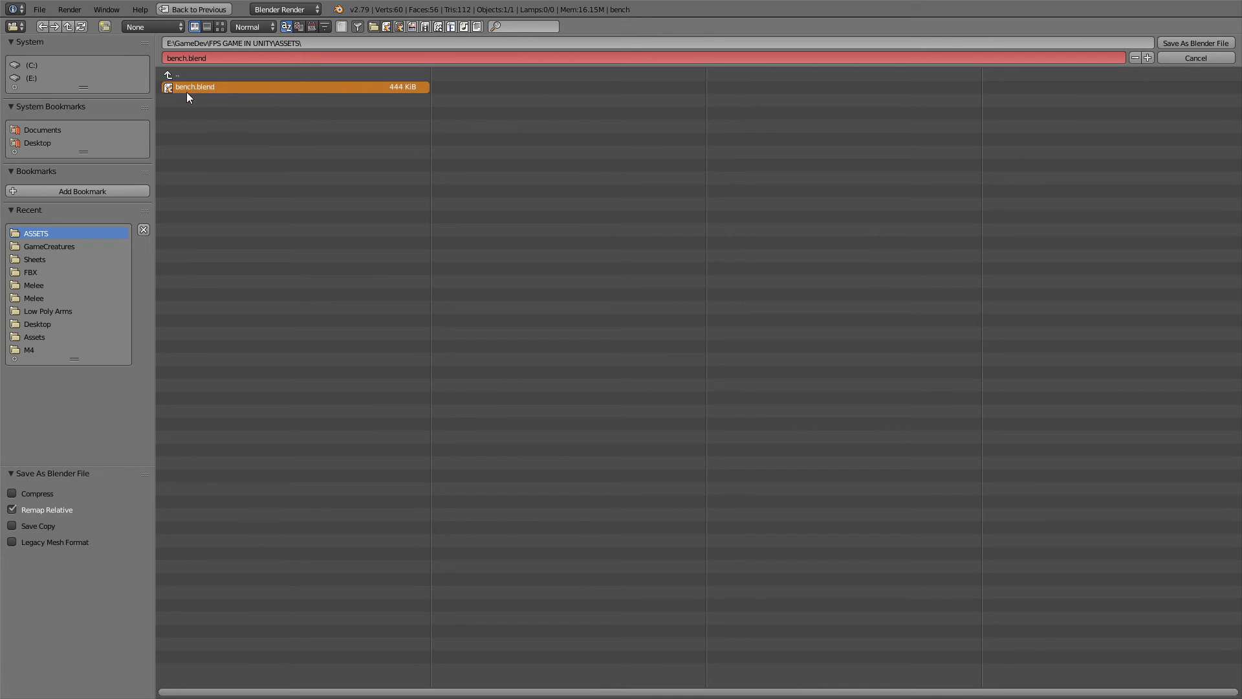
click(1199, 42)
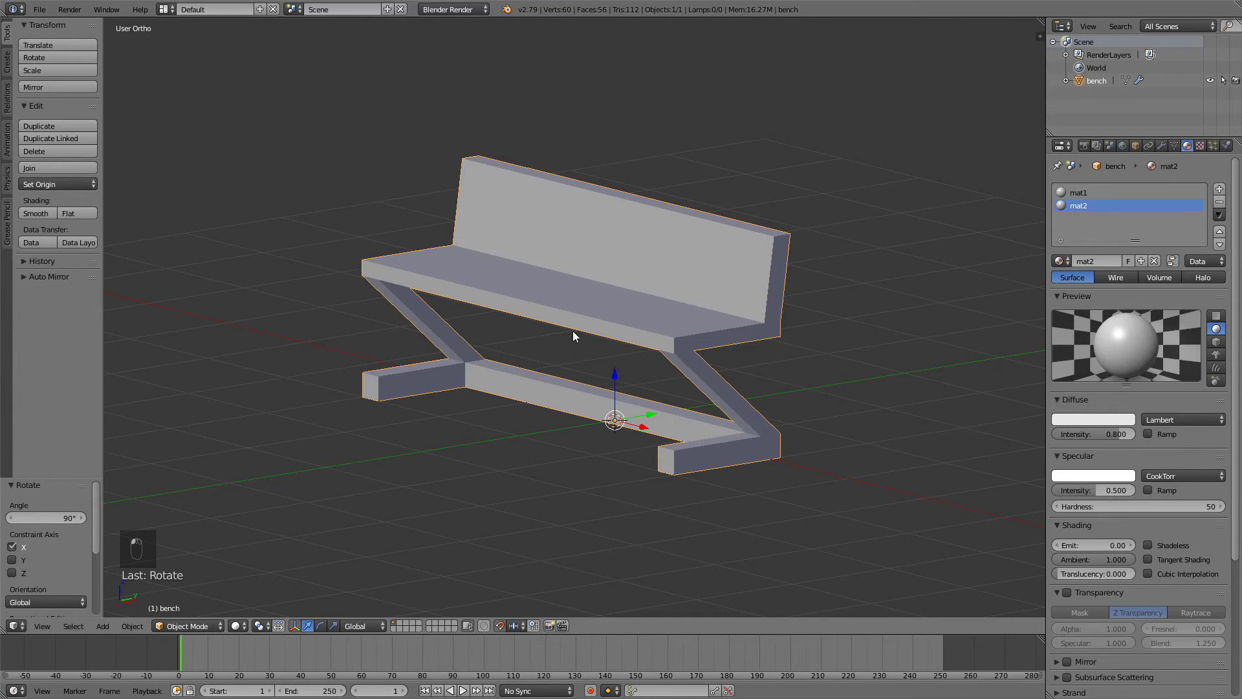